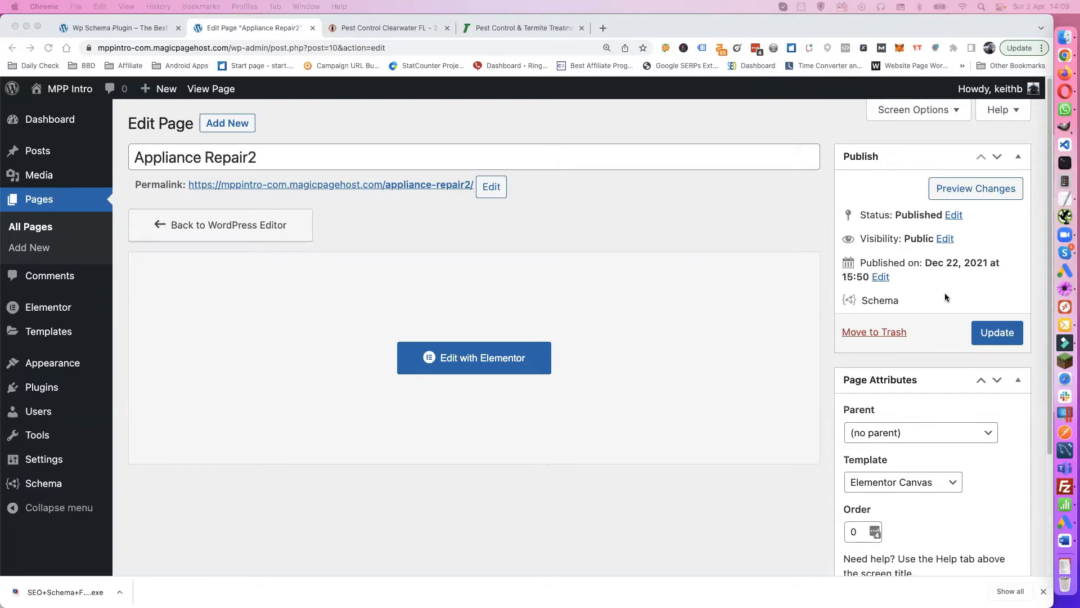
Open the page's Schema Builder and bring up the first page of the schema template catalog.
left_click(884, 302)
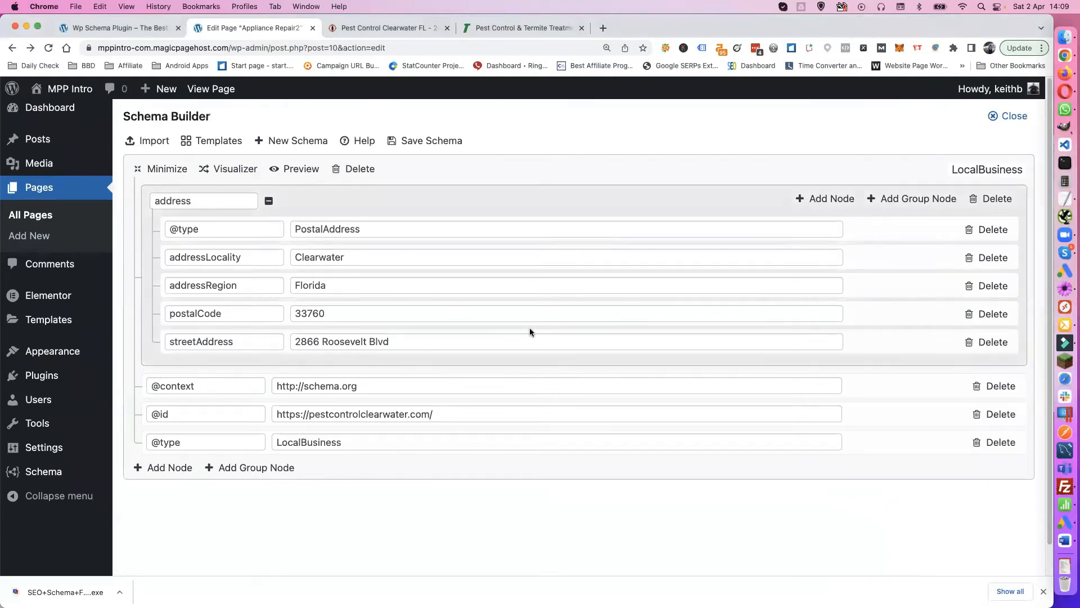
left_click(213, 142)
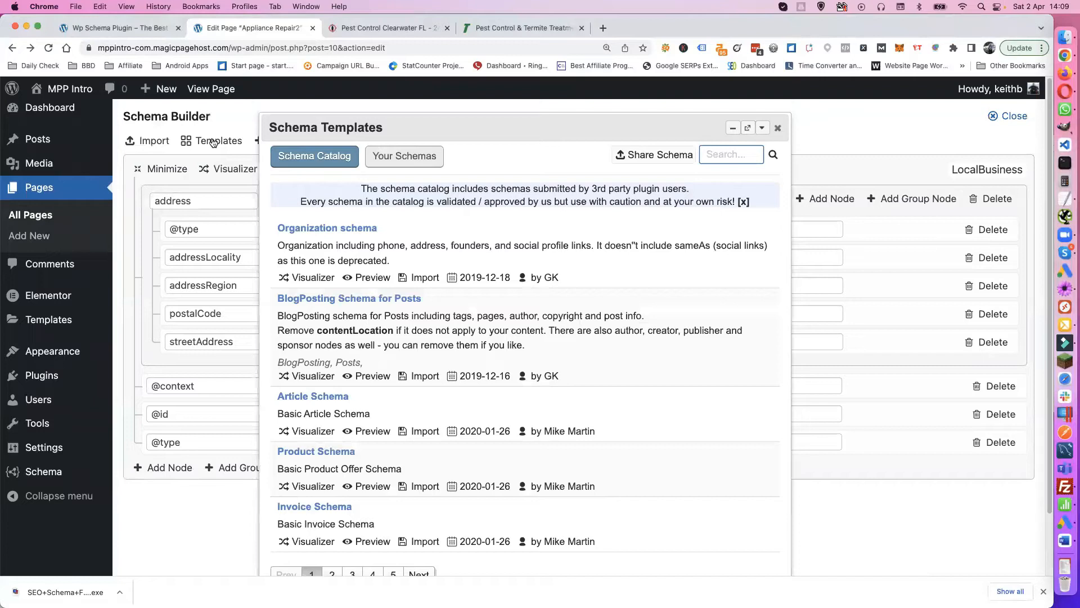
scroll(346, 276, "down", 1)
scroll(346, 276, "down", 1)
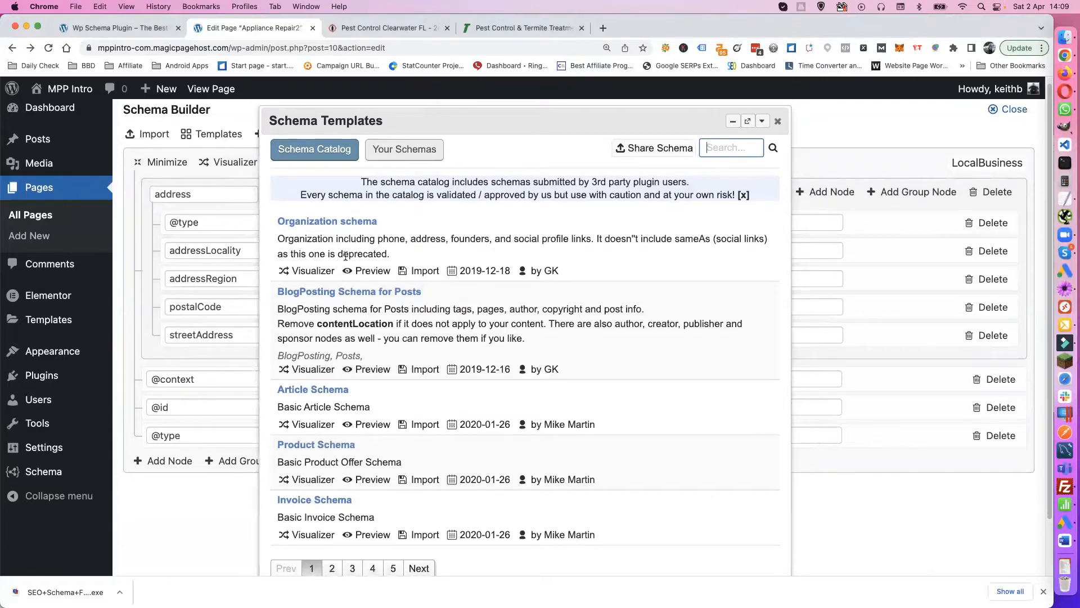
scroll(346, 276, "down", 3)
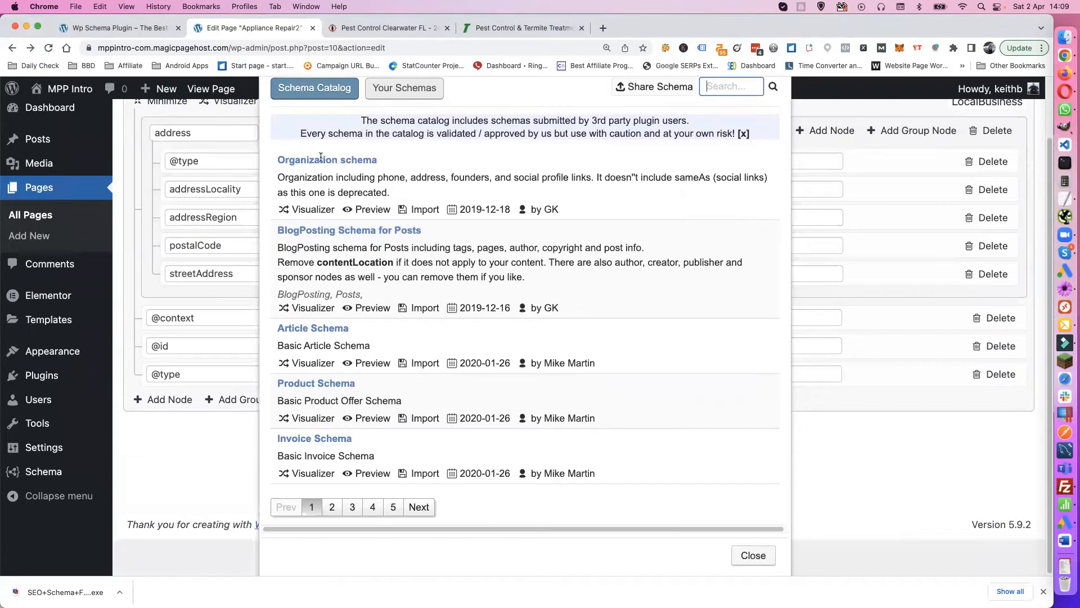
scroll(352, 312, "down", 1)
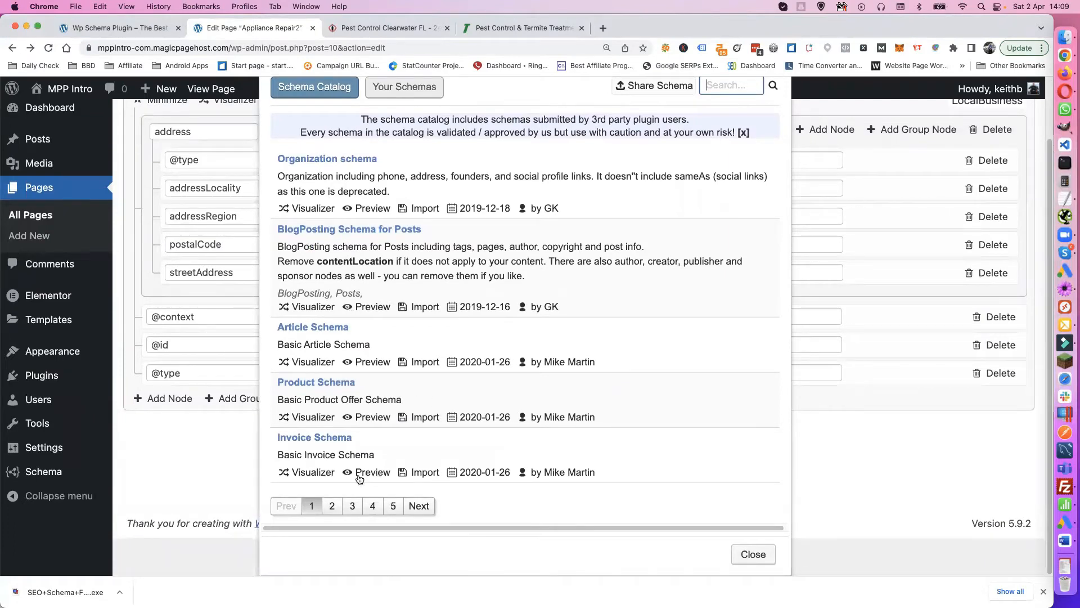
Browse the schema catalog through pages 2 to 5 and back to page 1, examining the available templates.
left_click(331, 505)
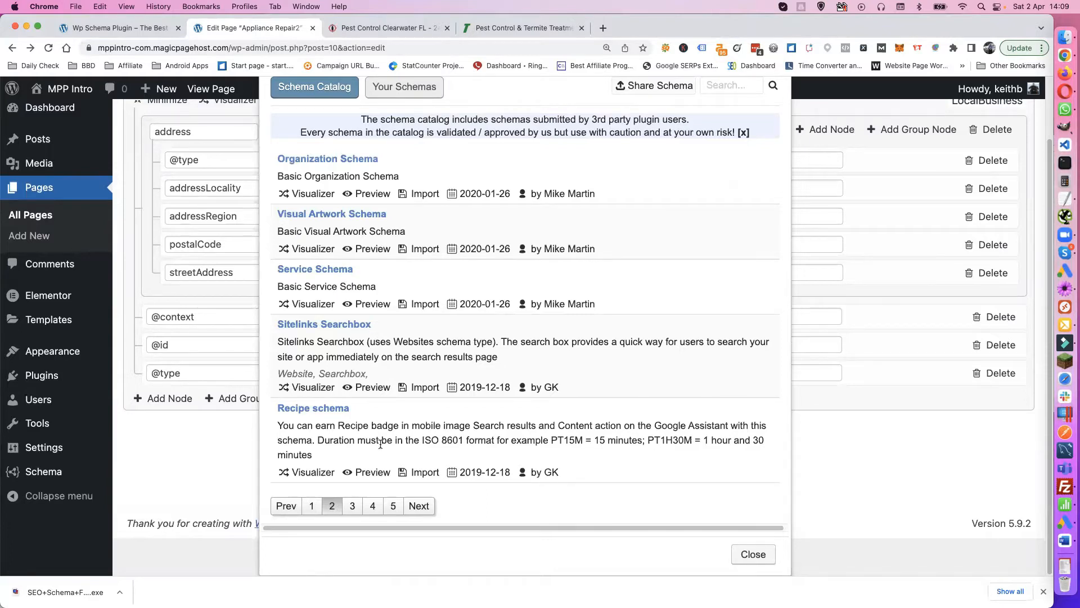
left_click(353, 506)
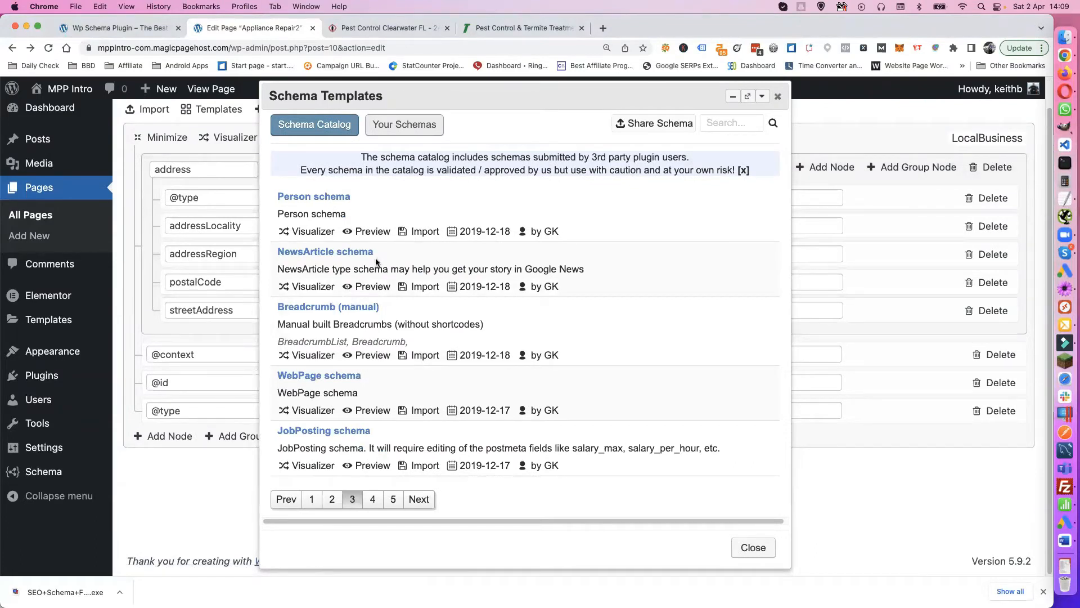
left_click(371, 499)
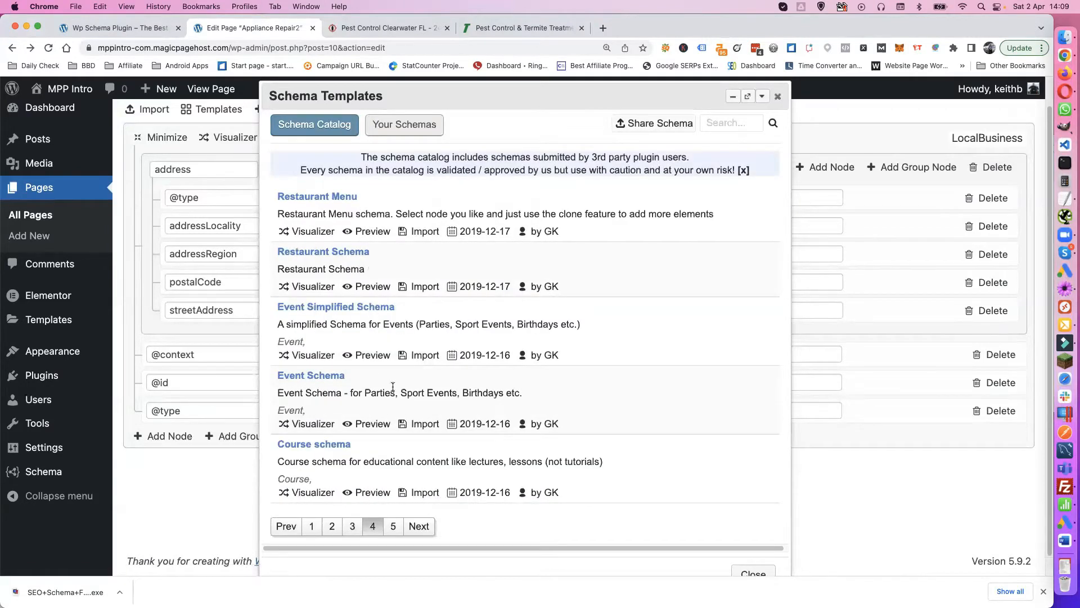
left_click(396, 525)
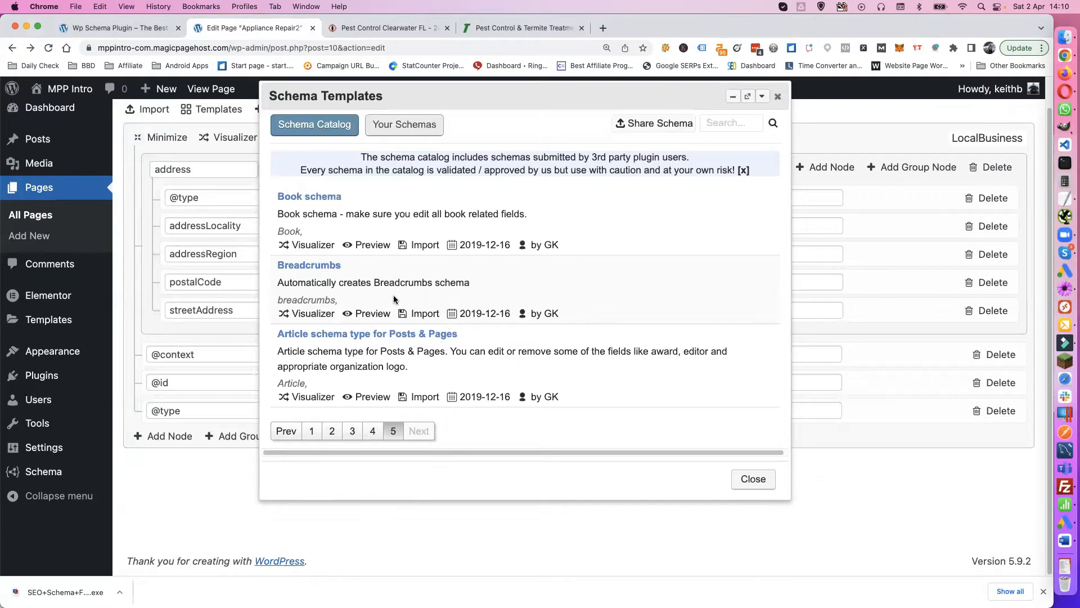
scroll(513, 368, "up", 1)
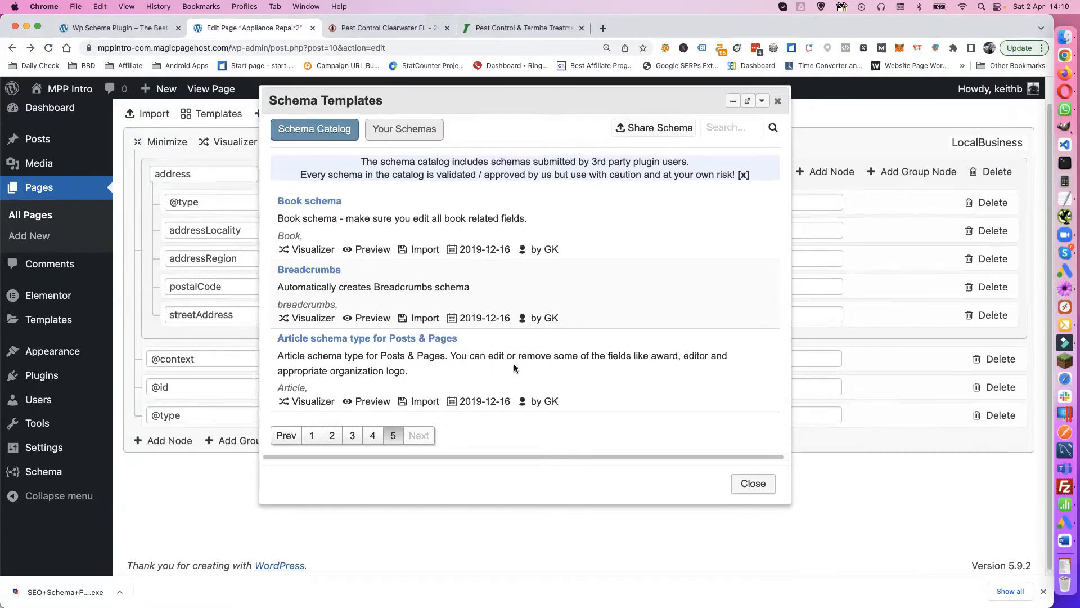
left_click(372, 435)
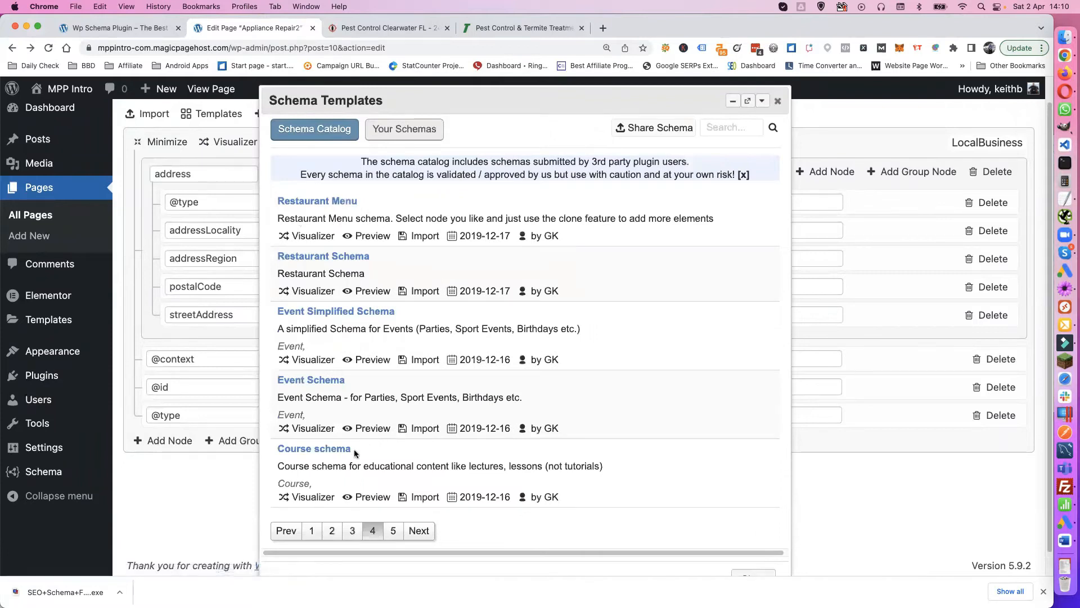
left_click(351, 531)
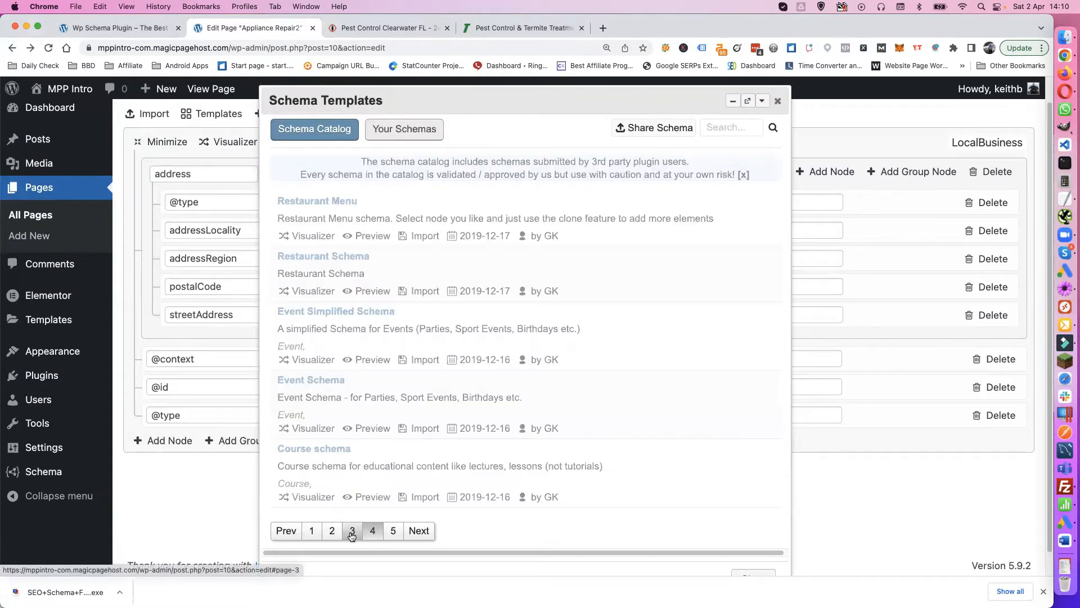
left_click(332, 504)
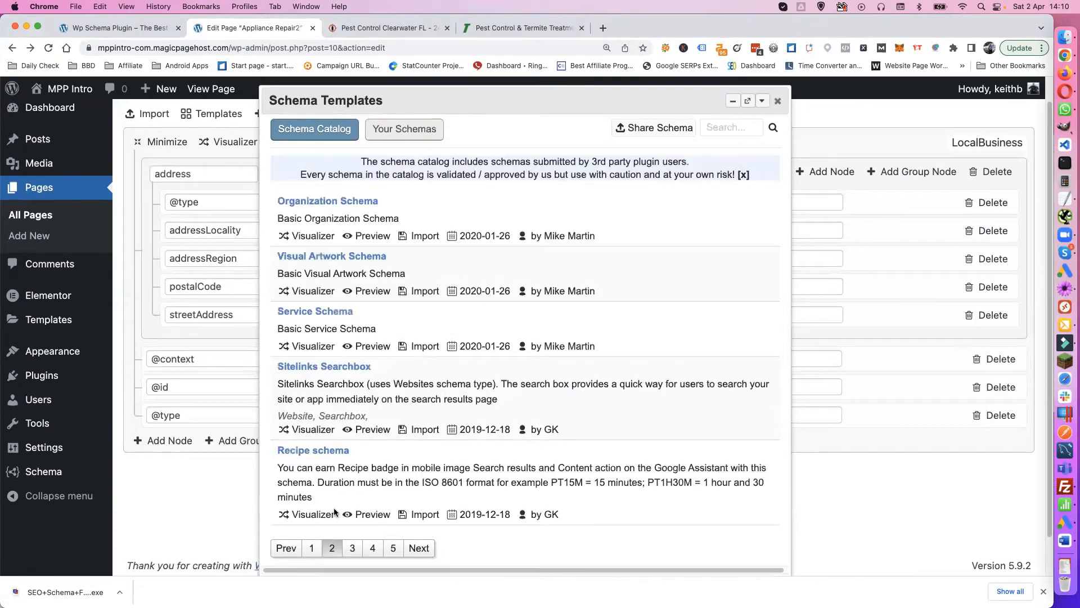
left_click(313, 546)
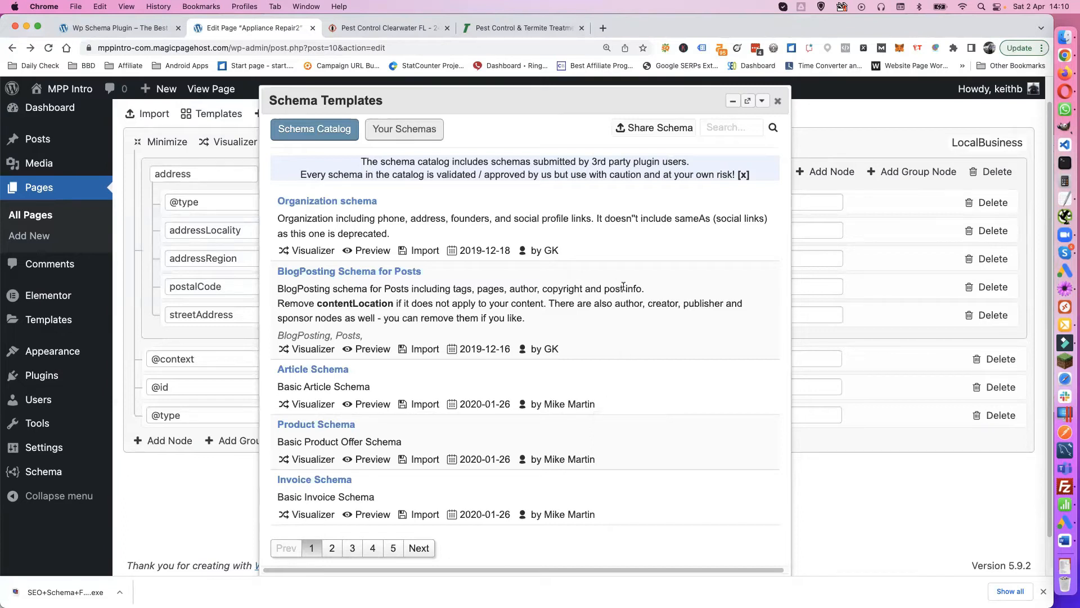
Inspect the first Organization schema in the visualizer, expanding its founders, address and contactPoint nodes, and close the view.
left_click(317, 254)
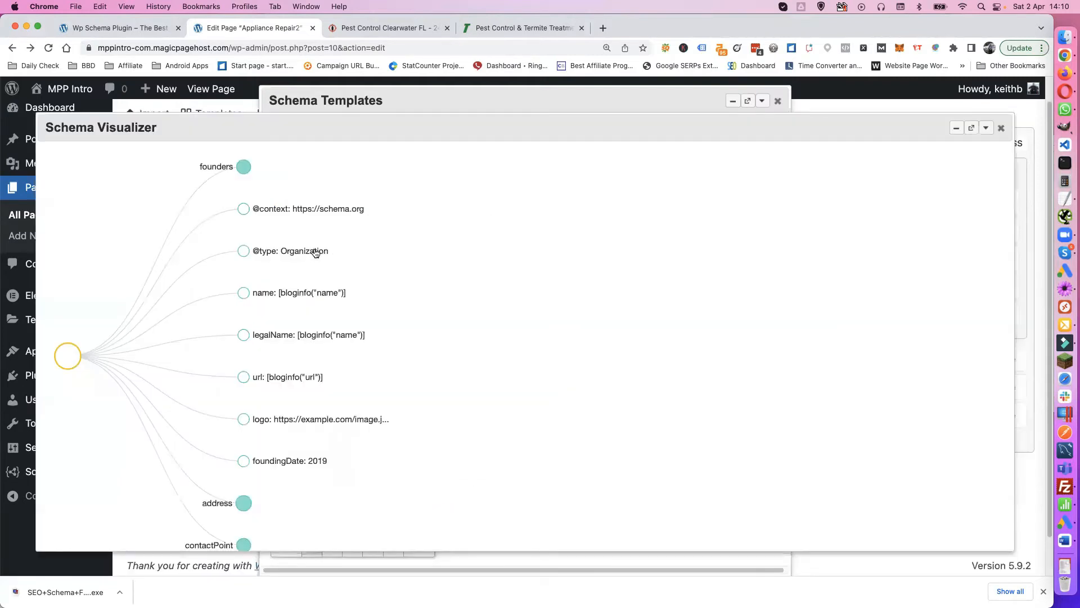
left_click(244, 167)
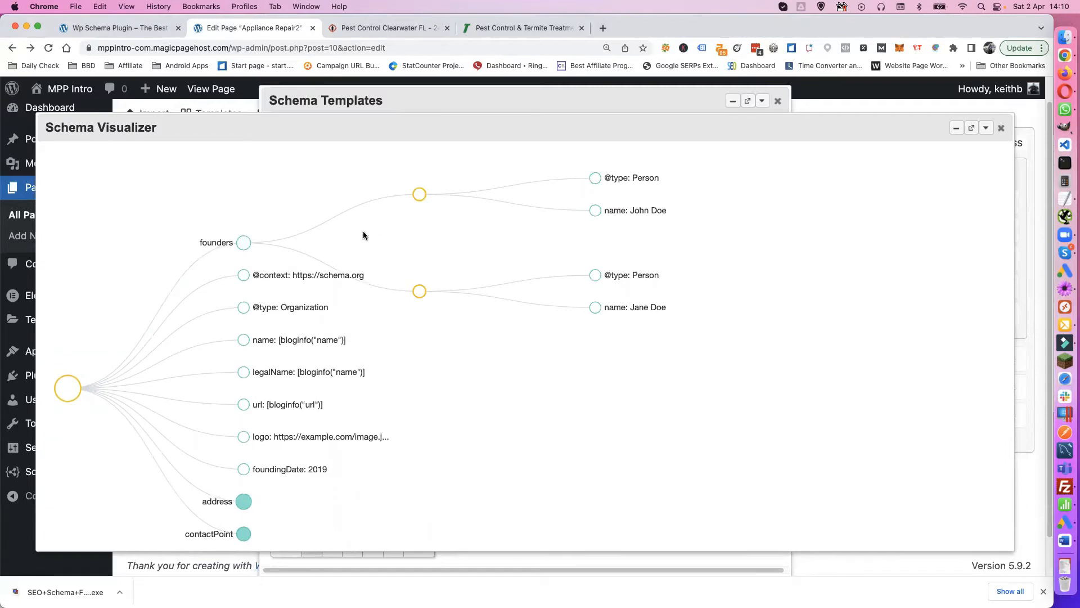
scroll(296, 288, "down", 2)
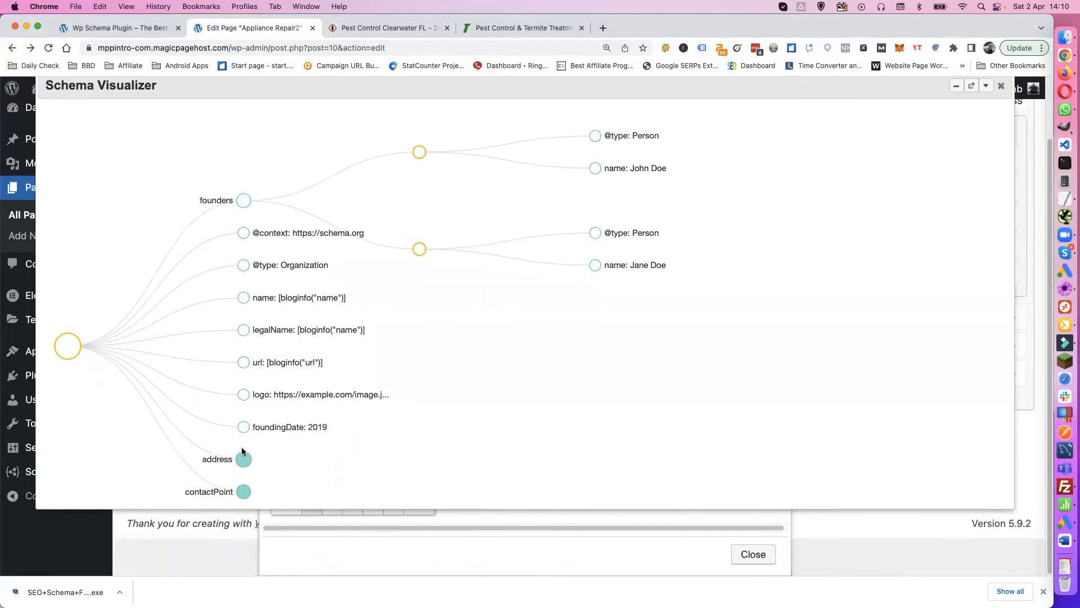
left_click(243, 450)
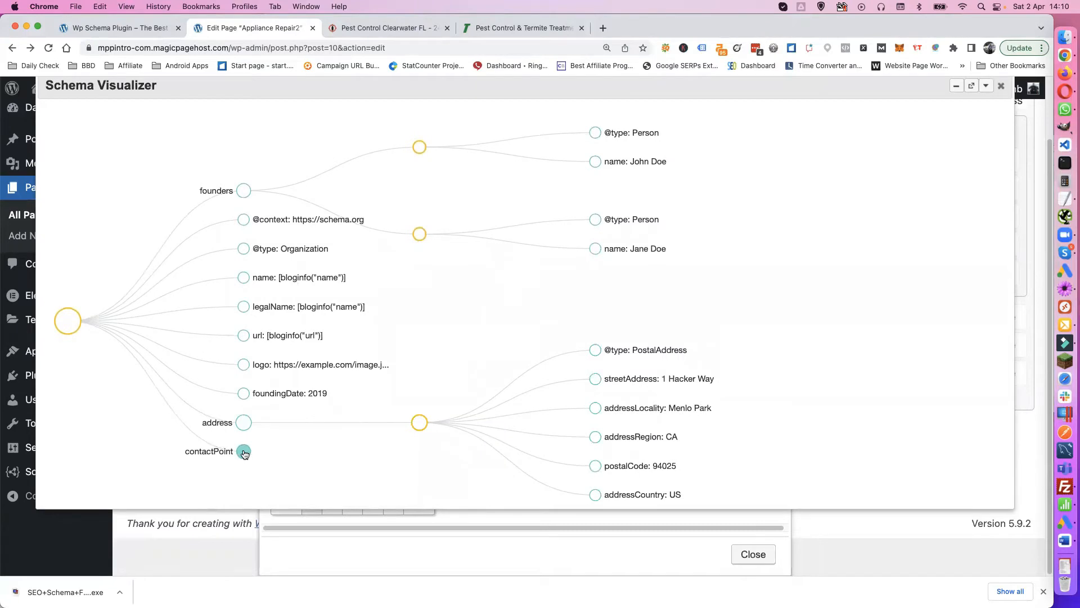
left_click(243, 454)
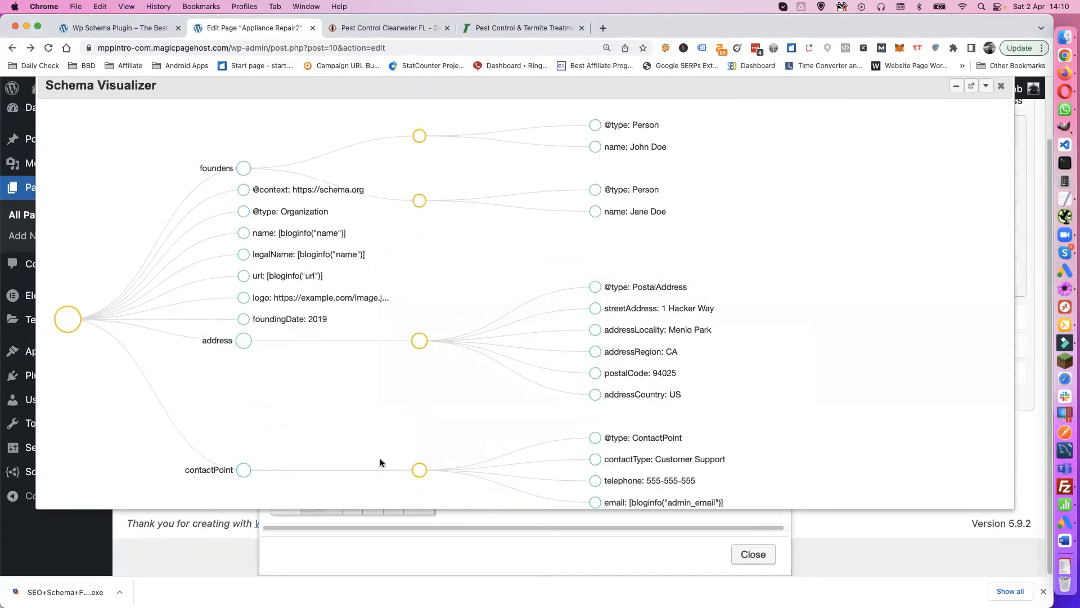
scroll(228, 368, "up", 2)
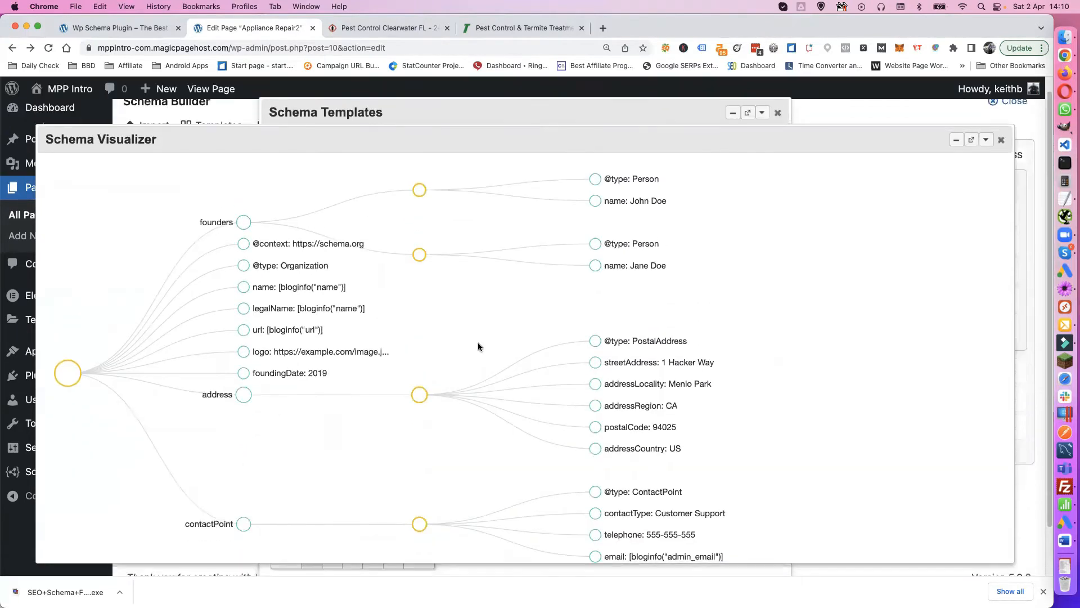
left_click(1001, 139)
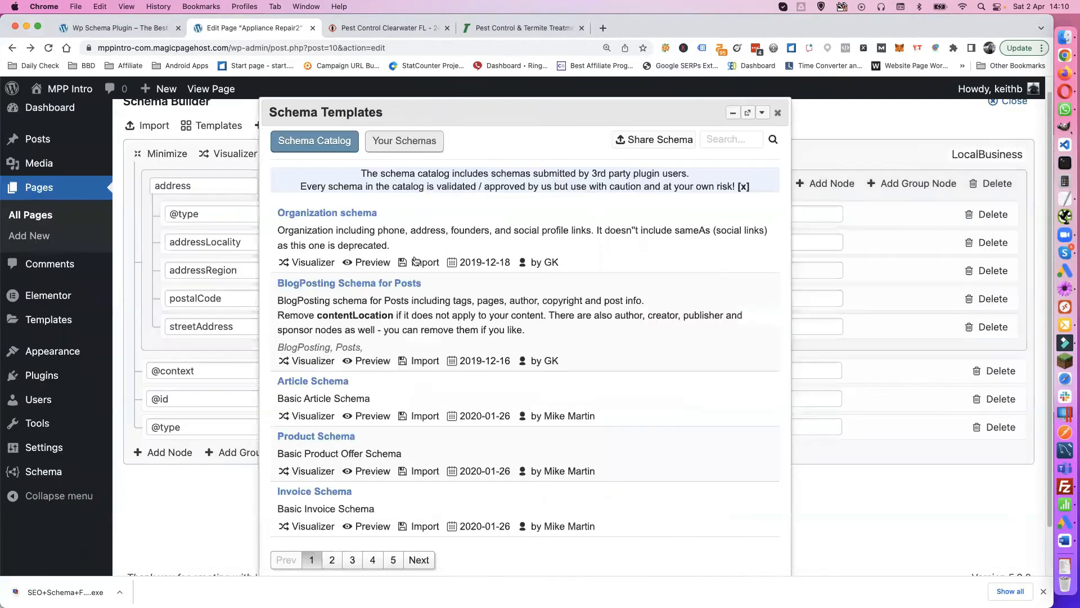
Preview the Organization schema's code and overview, then close the preview.
left_click(371, 263)
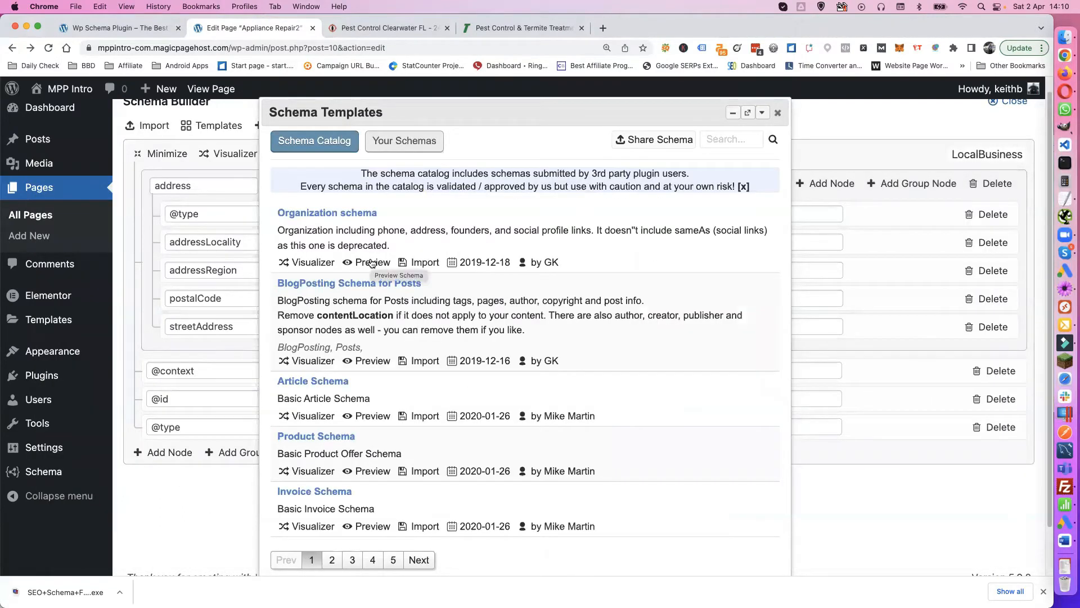
scroll(426, 301, "down", 3)
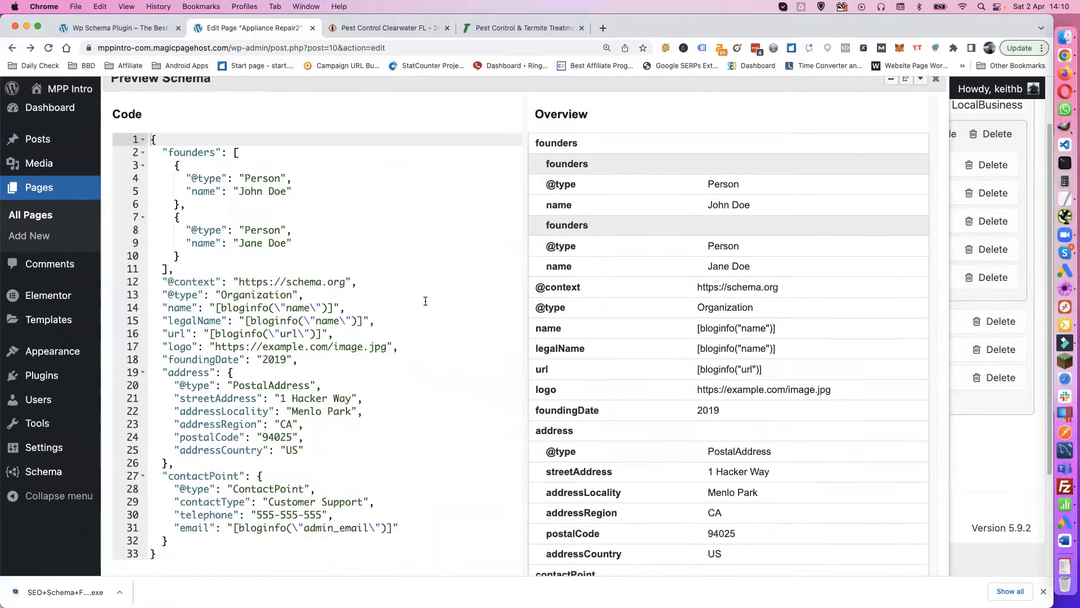
scroll(523, 302, "up", 3)
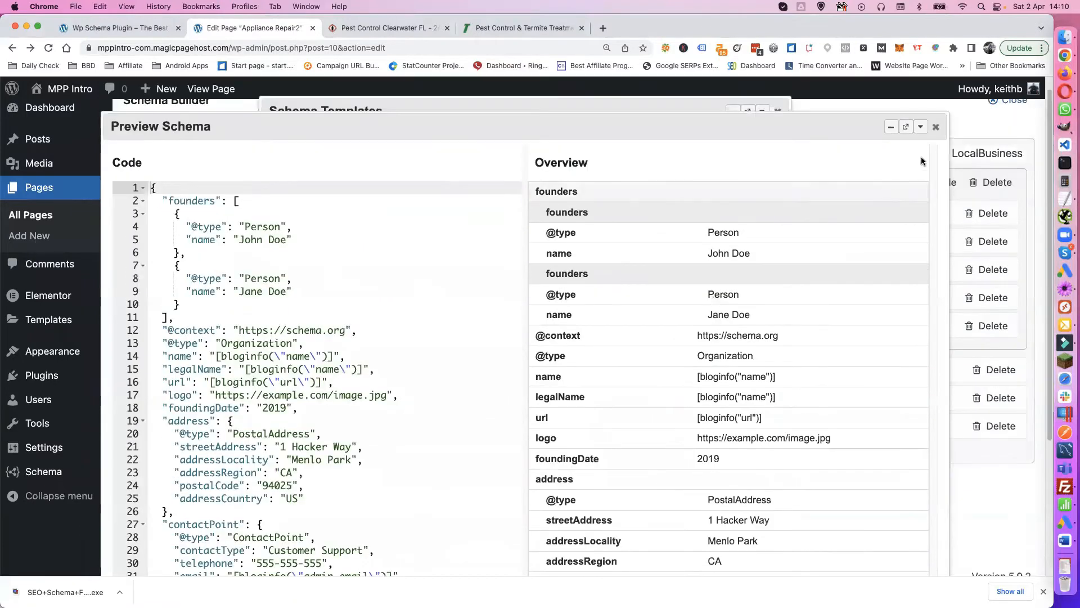
left_click(935, 126)
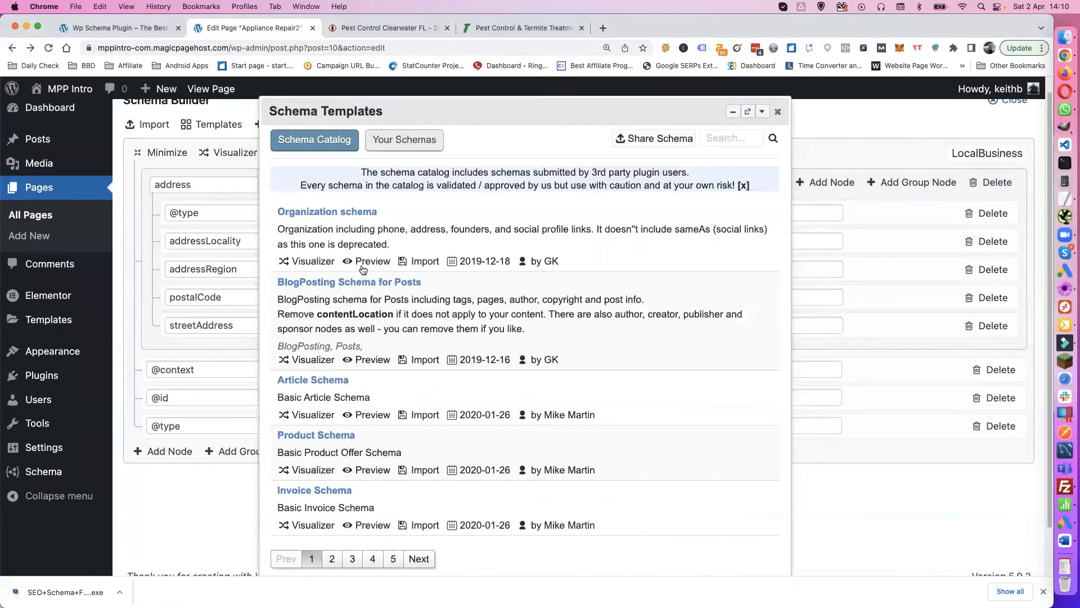
Import the Organization schema from the catalog into the page's Schema Builder and review its imported nodes.
left_click(426, 261)
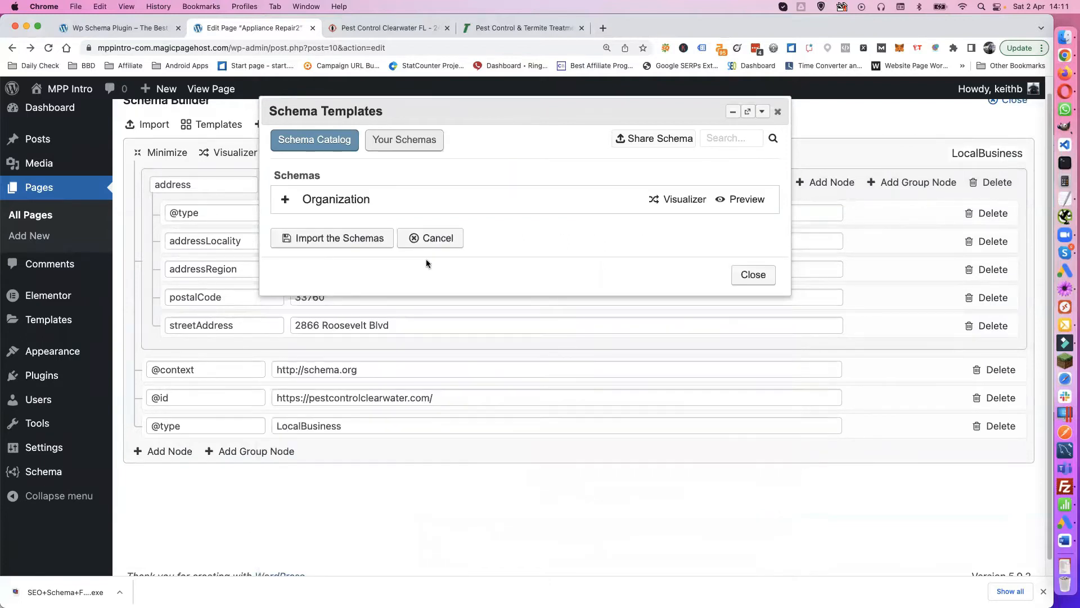
left_click(353, 239)
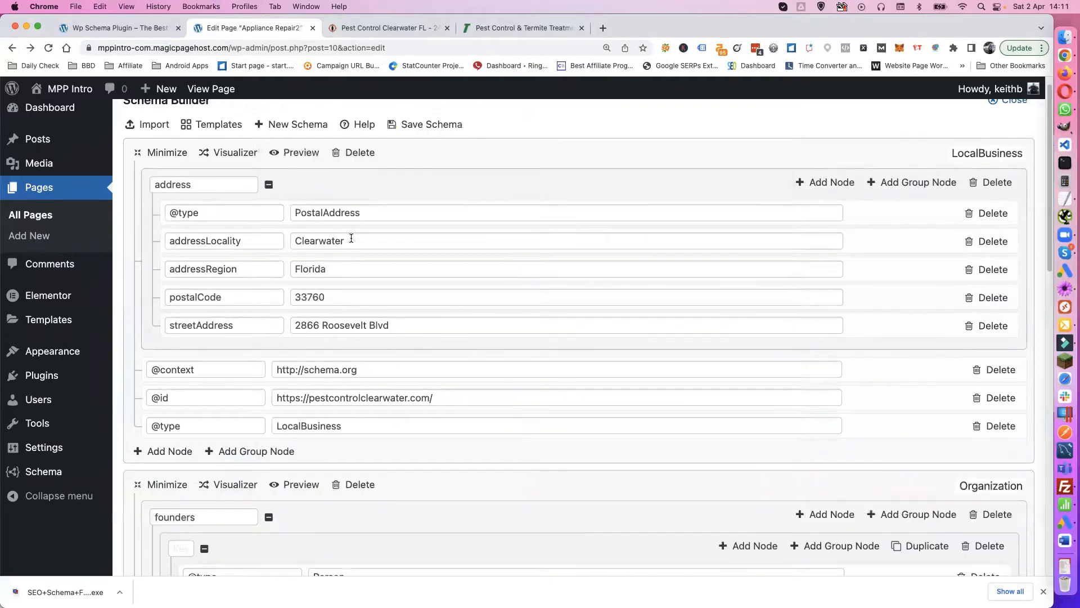
scroll(372, 458, "down", 1)
scroll(379, 460, "down", 10)
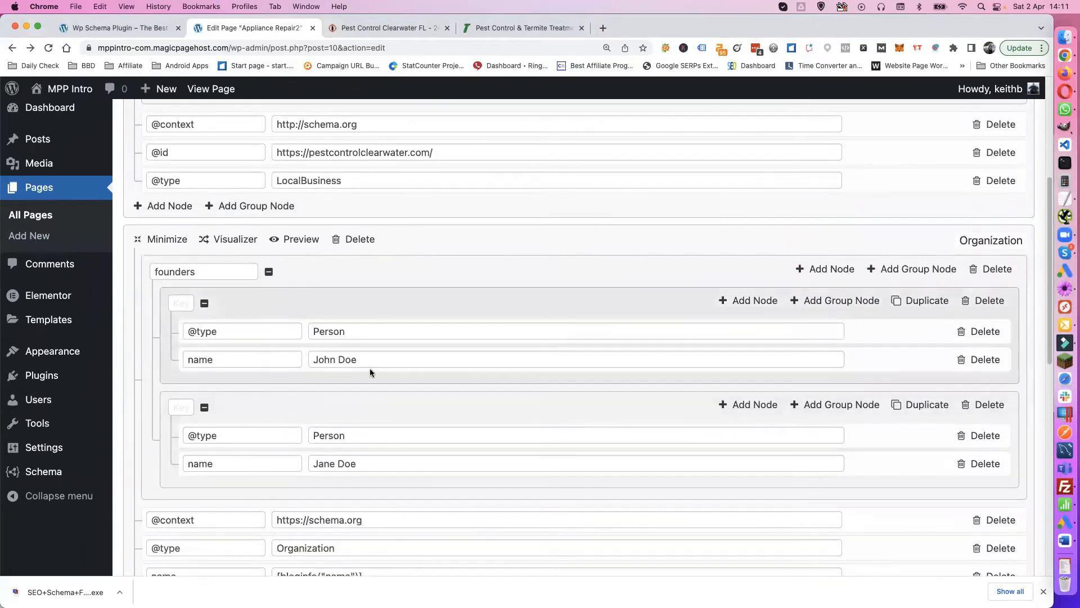
scroll(365, 378, "down", 5)
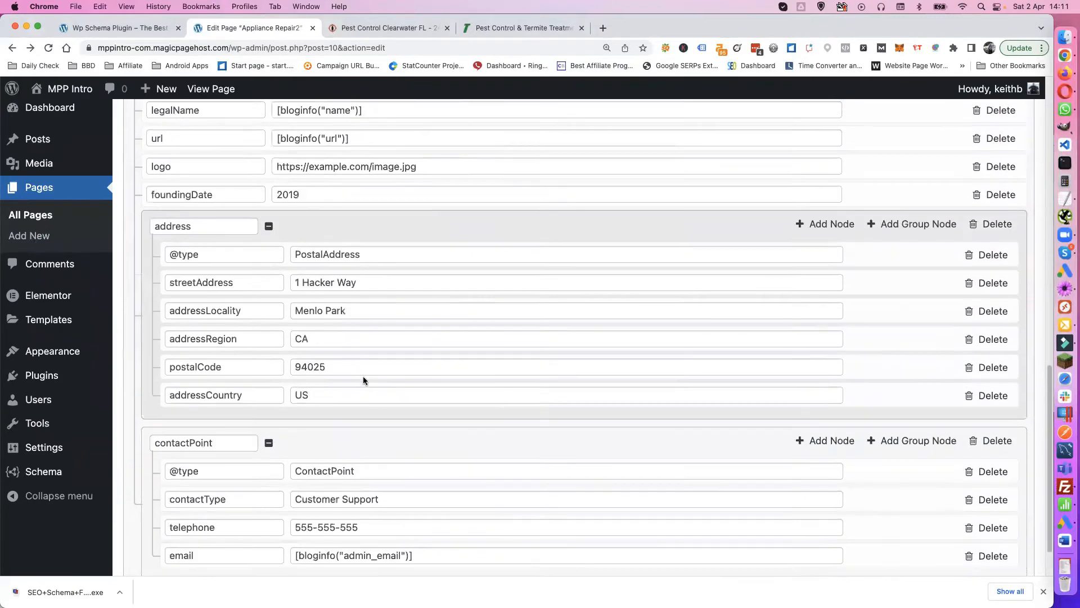
scroll(363, 377, "up", 15)
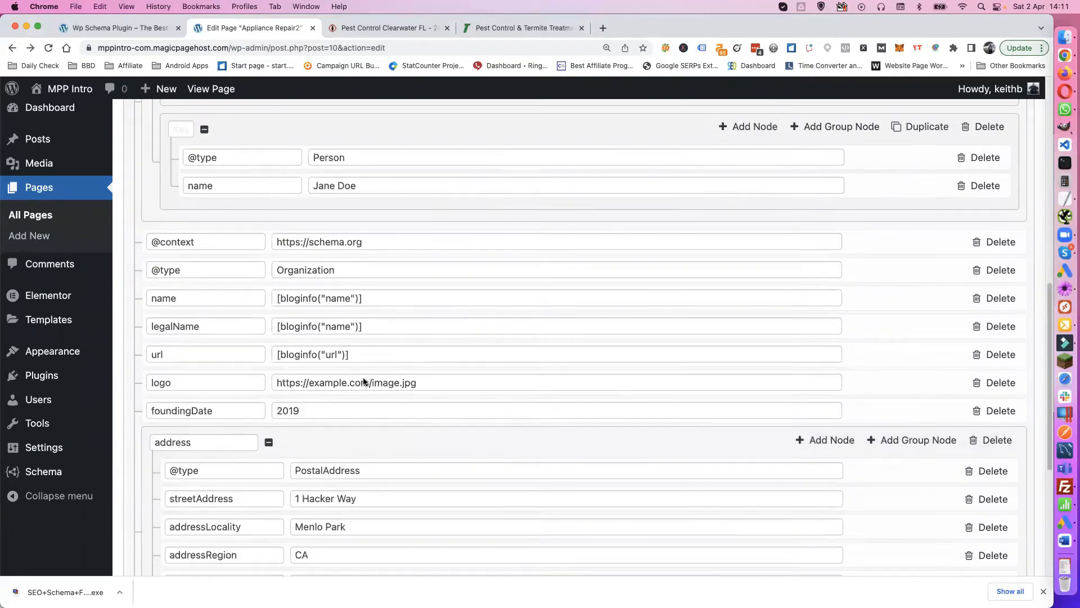
scroll(363, 377, "up", 3)
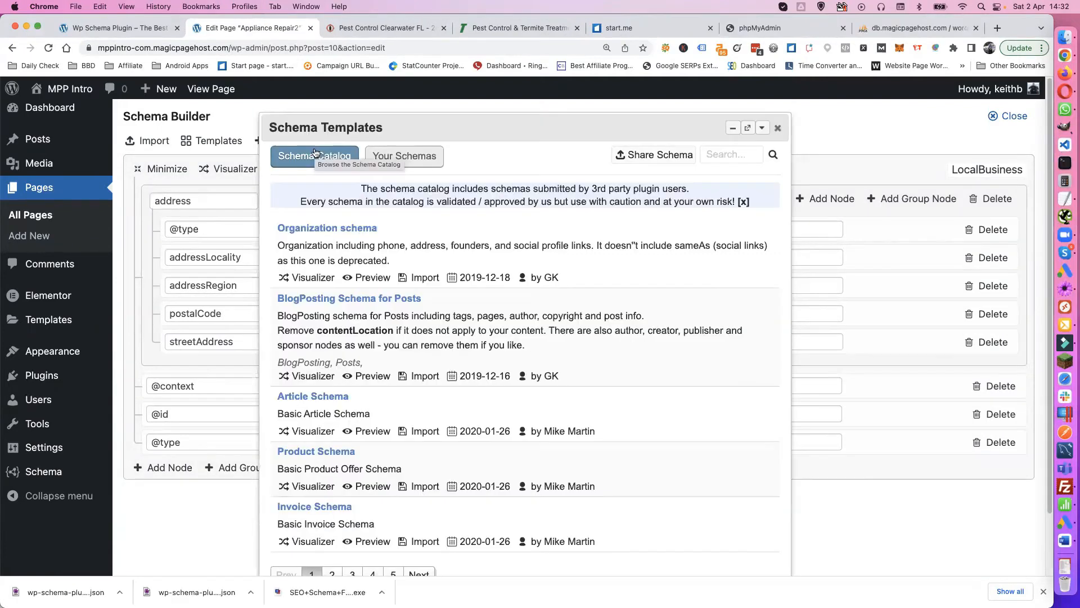
Save the current LocalBusiness schema as a template titled My Schema, with description My Description and tags Tag1, Tag2.
left_click(399, 160)
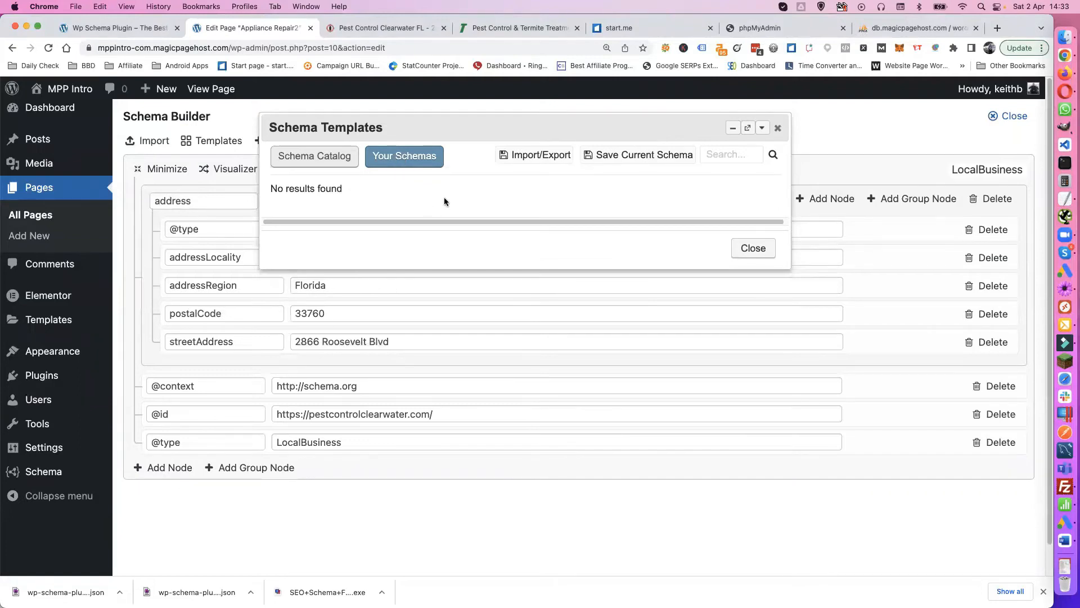
left_click(644, 156)
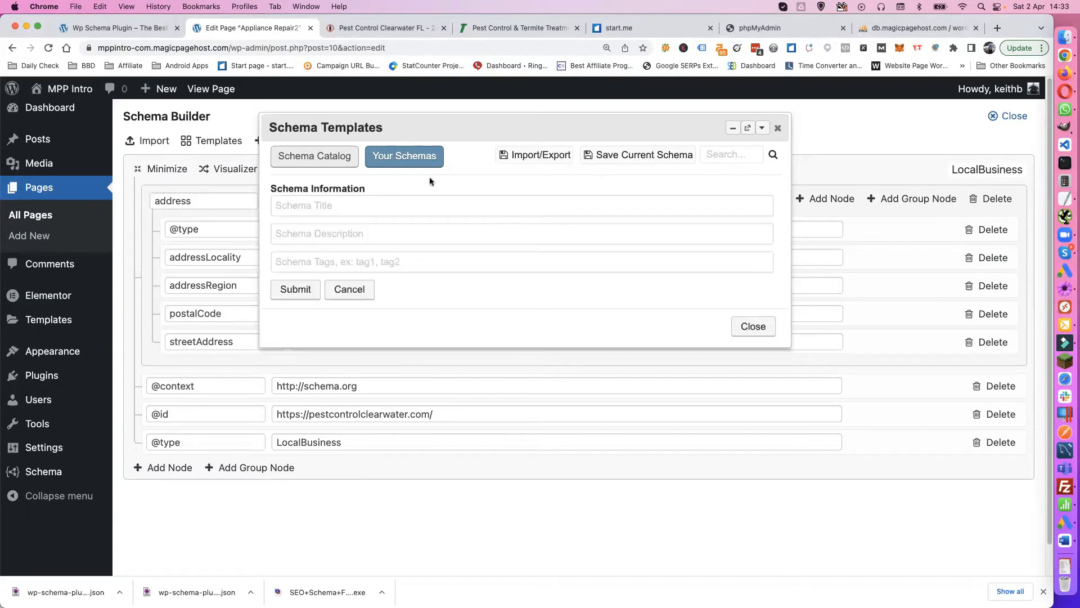
type("T")
key("BackSpace")
type("My SchemaMy")
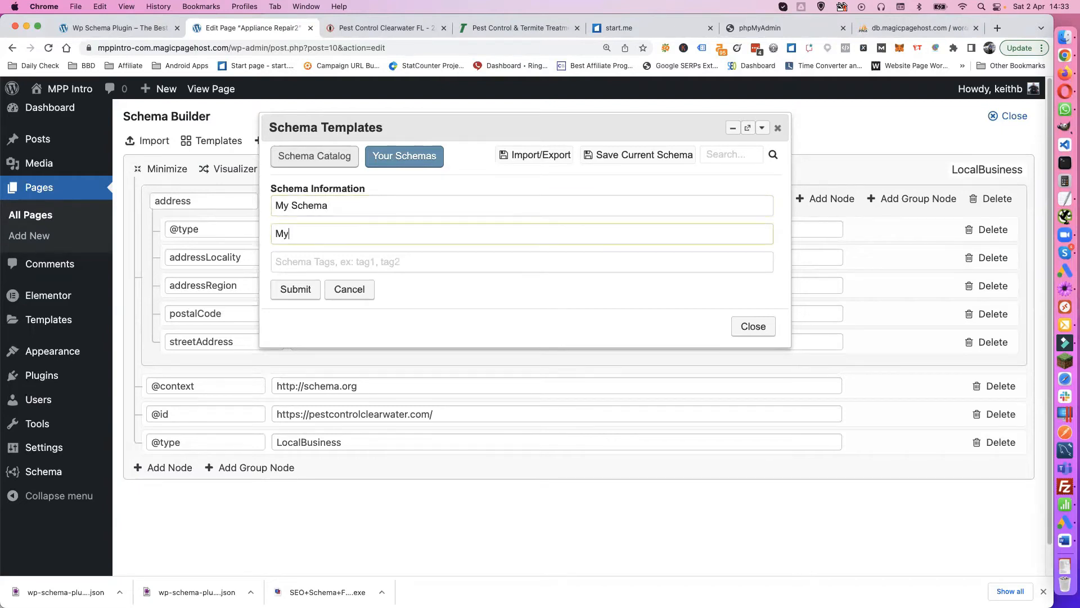
type(" Description")
left_click(318, 260)
type("Tag1 Tag2")
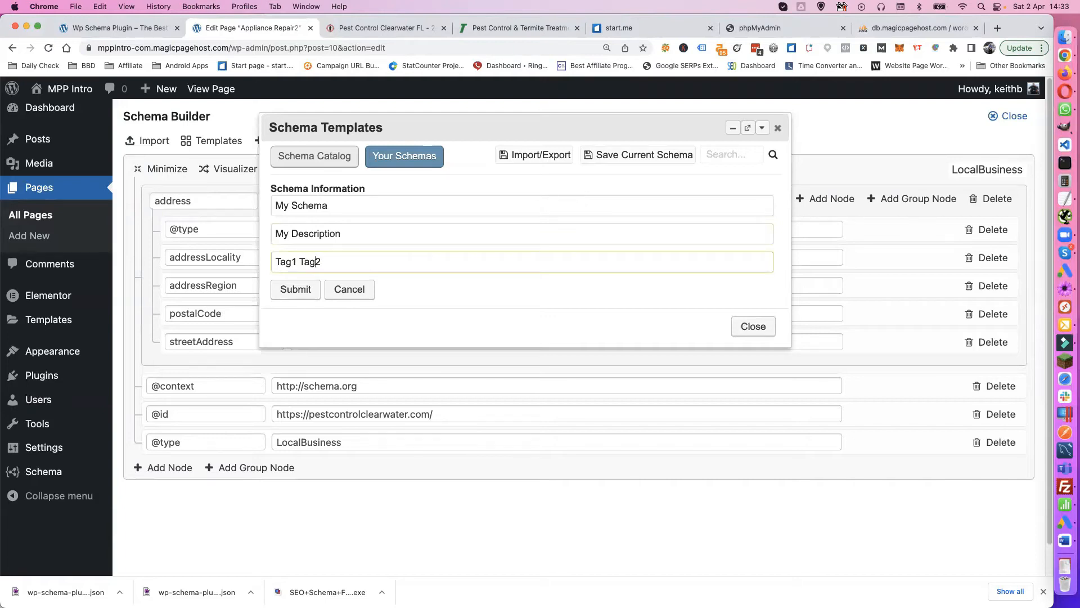
type(",")
key("BackSpace")
type(",")
left_click(301, 290)
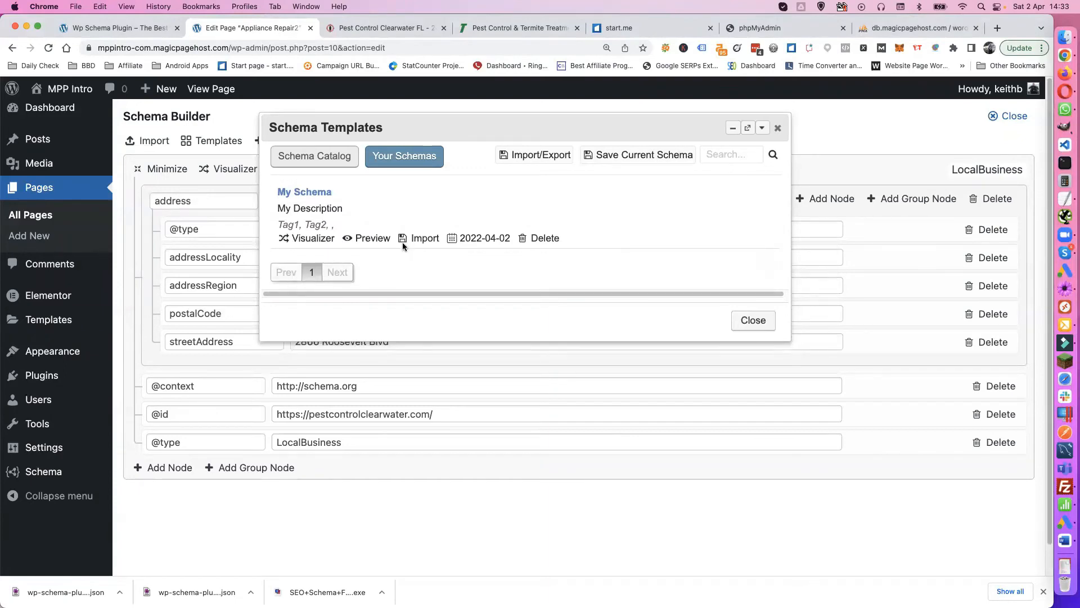
Inspect the My Schema template in the visualizer with its address node expanded, and preview its code and overview.
left_click(310, 240)
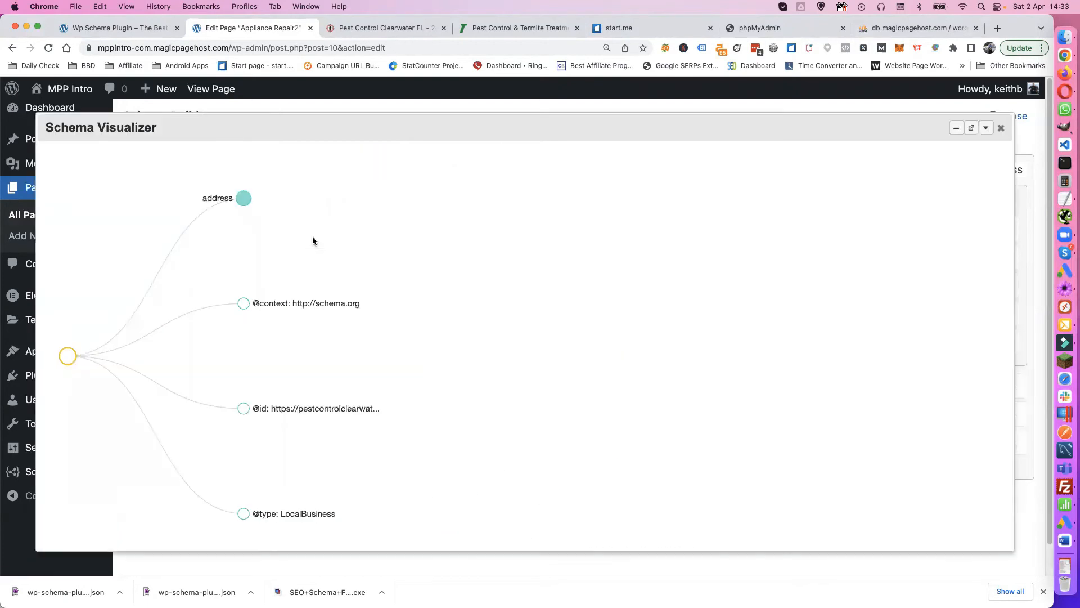
left_click(244, 198)
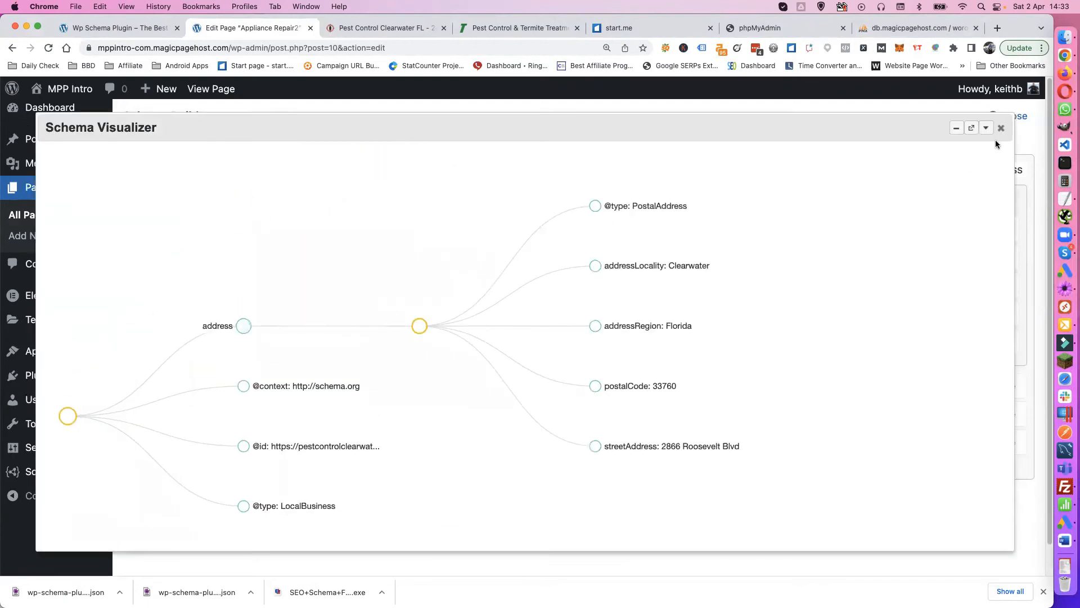
left_click(1000, 128)
left_click(376, 236)
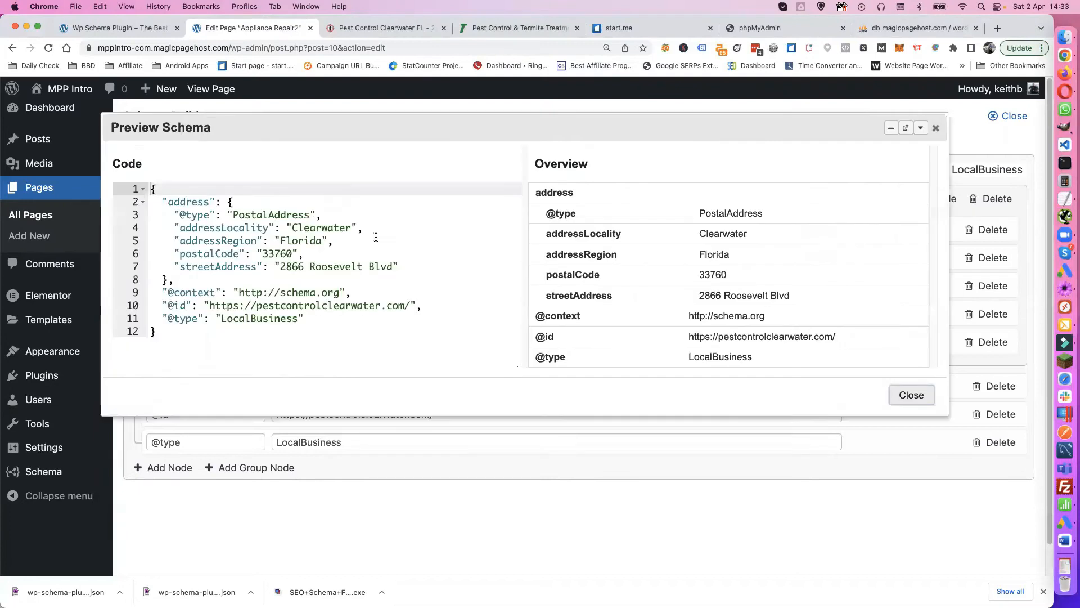
left_click(935, 128)
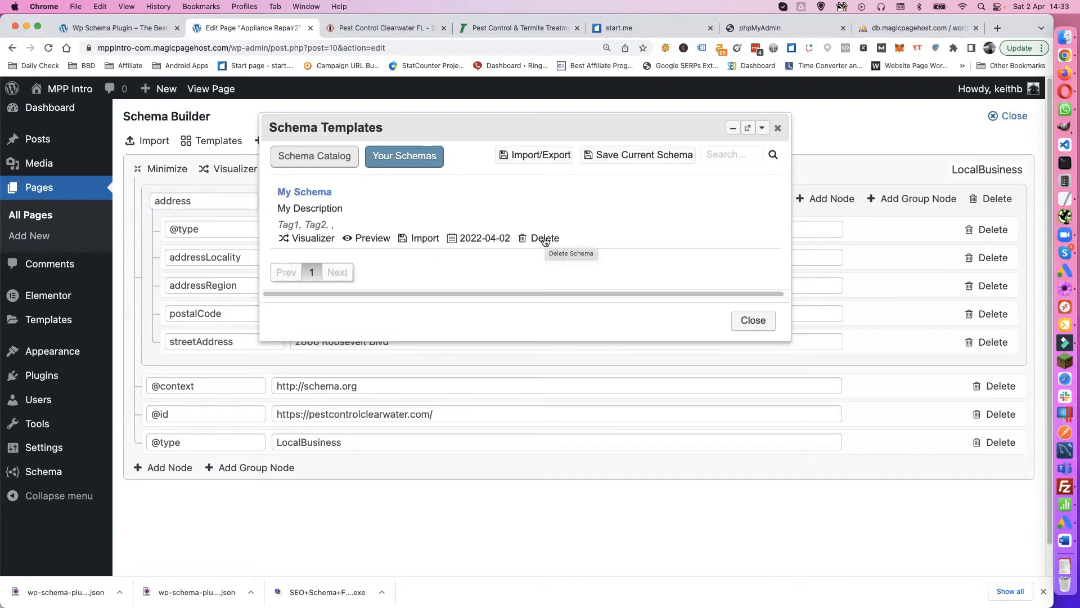
Export the saved schema templates as a JSON file to the Downloads folder and close the import/export dialog.
left_click(526, 157)
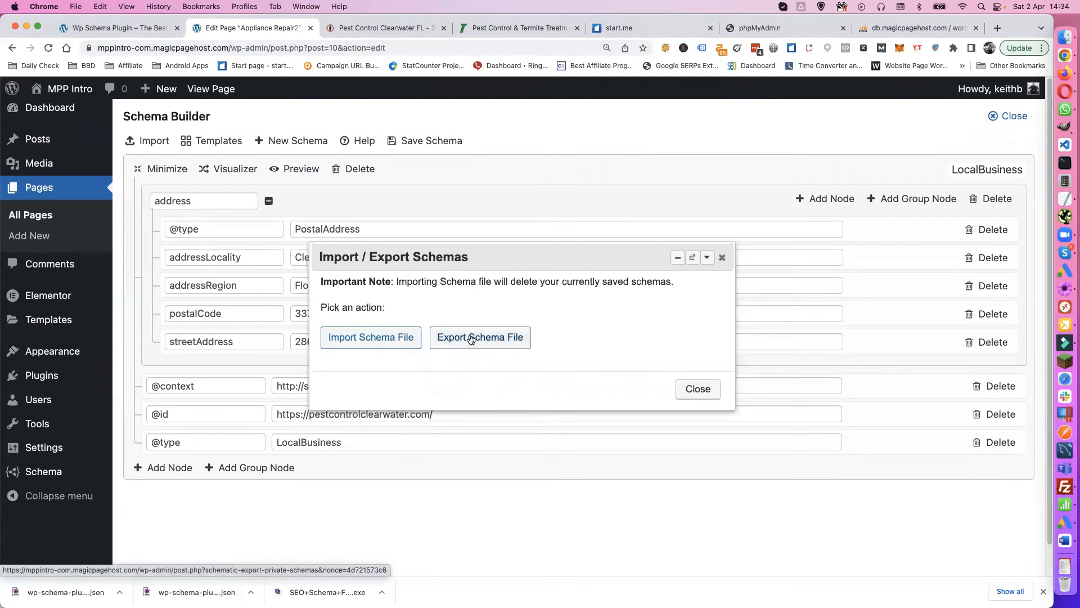
left_click(471, 338)
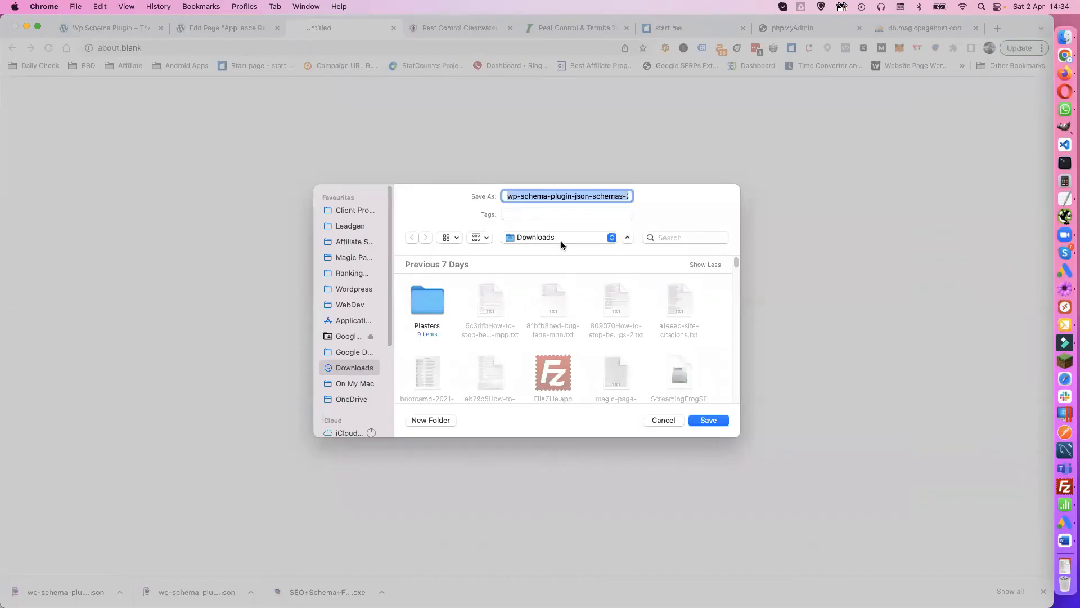
left_click(708, 420)
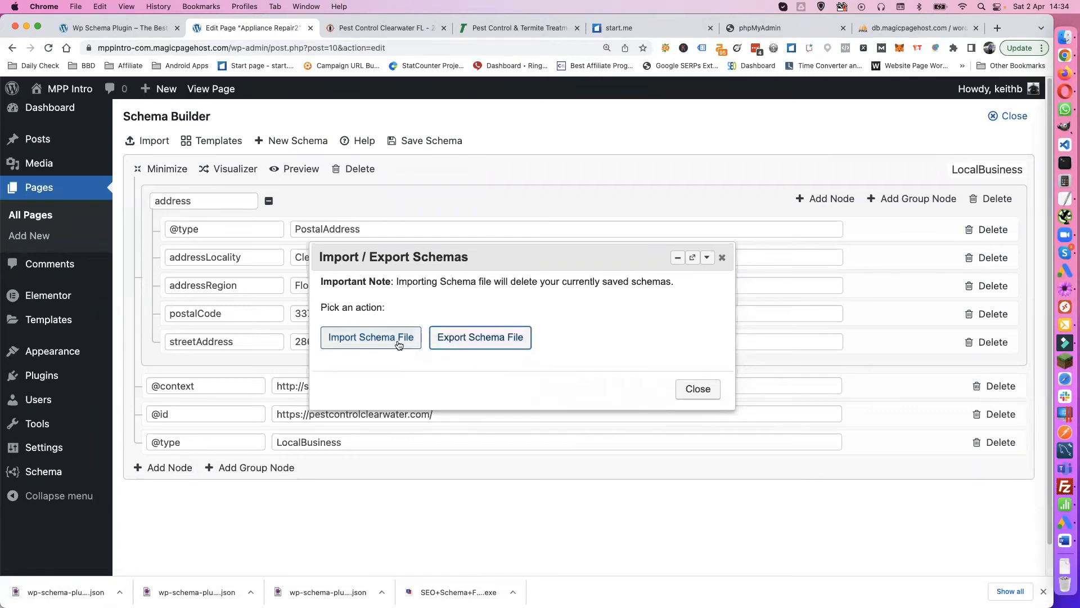
left_click(697, 389)
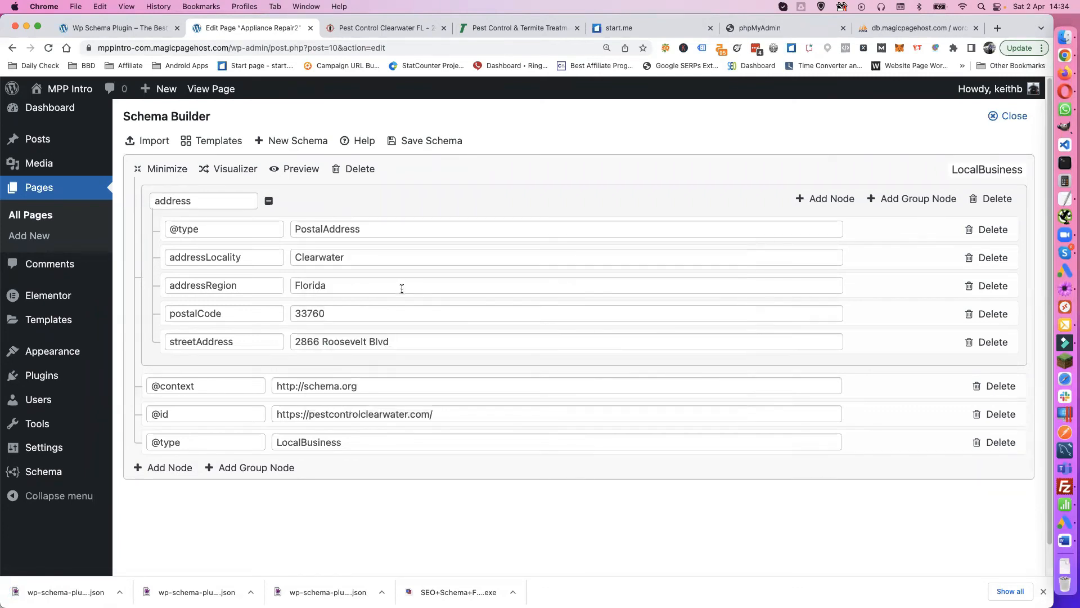
Reopen the saved schema templates and delete the My Schema template, confirming the deletion.
left_click(212, 144)
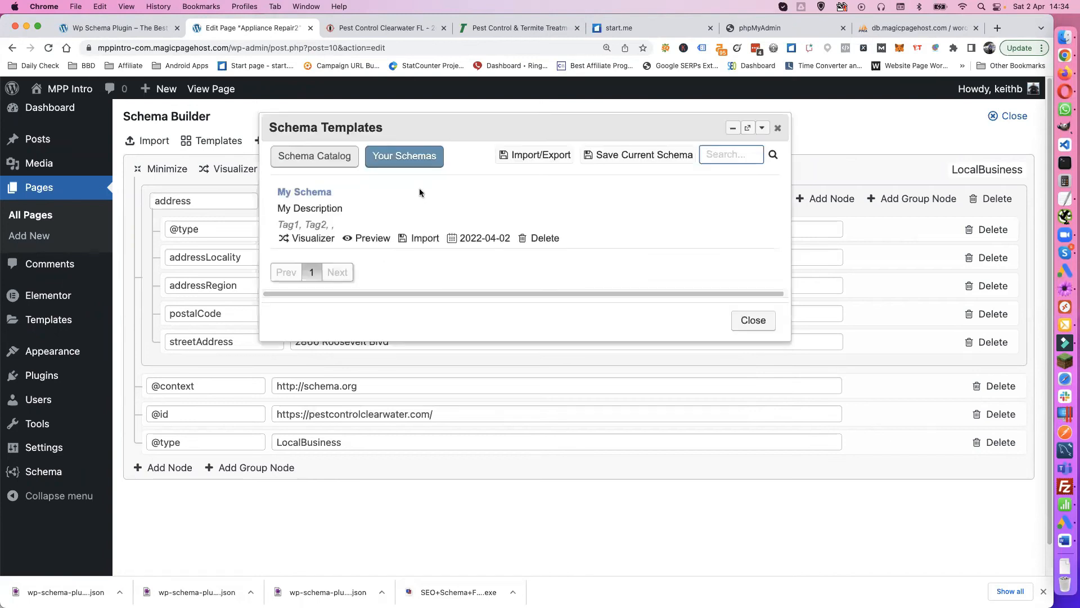
right_click(397, 153)
key("Escape")
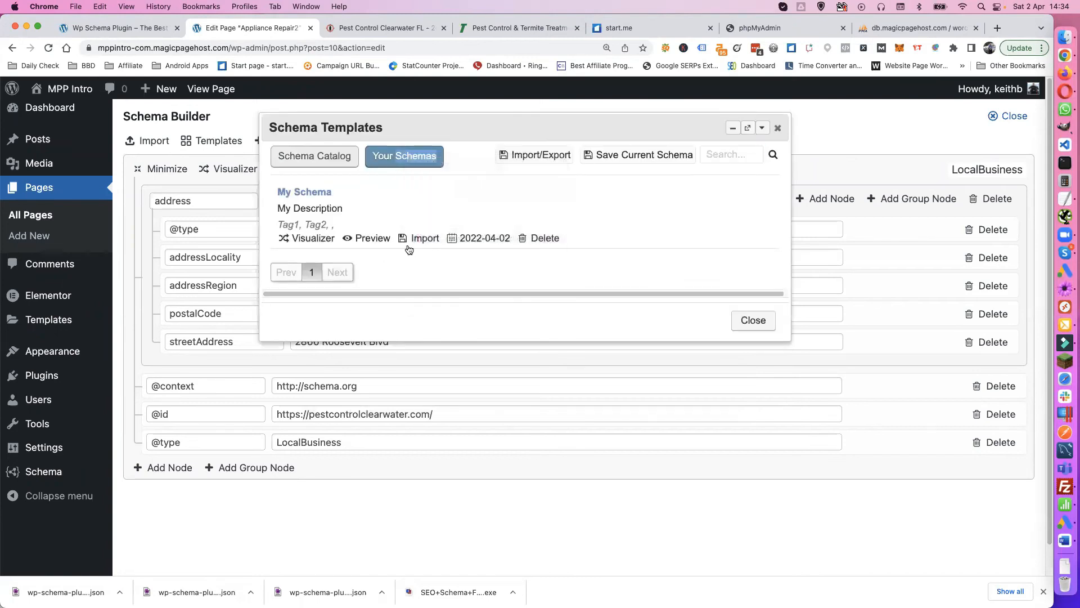
left_click(543, 238)
left_click(731, 350)
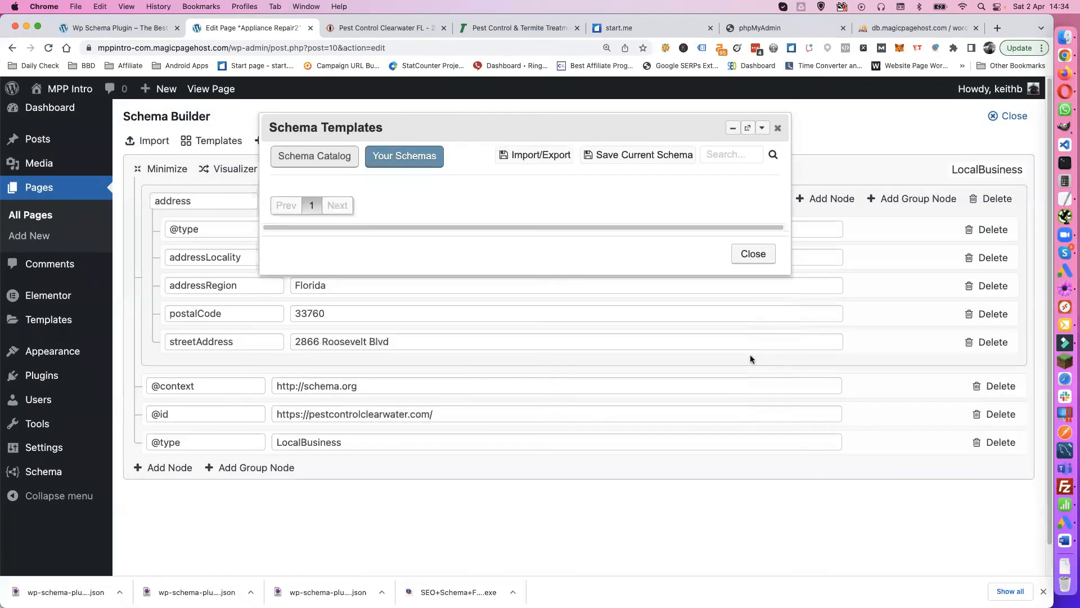
Import the exported file wp-schema-plugin-json-schemas-2022-04-02.json from Downloads into the saved schema templates.
left_click(528, 156)
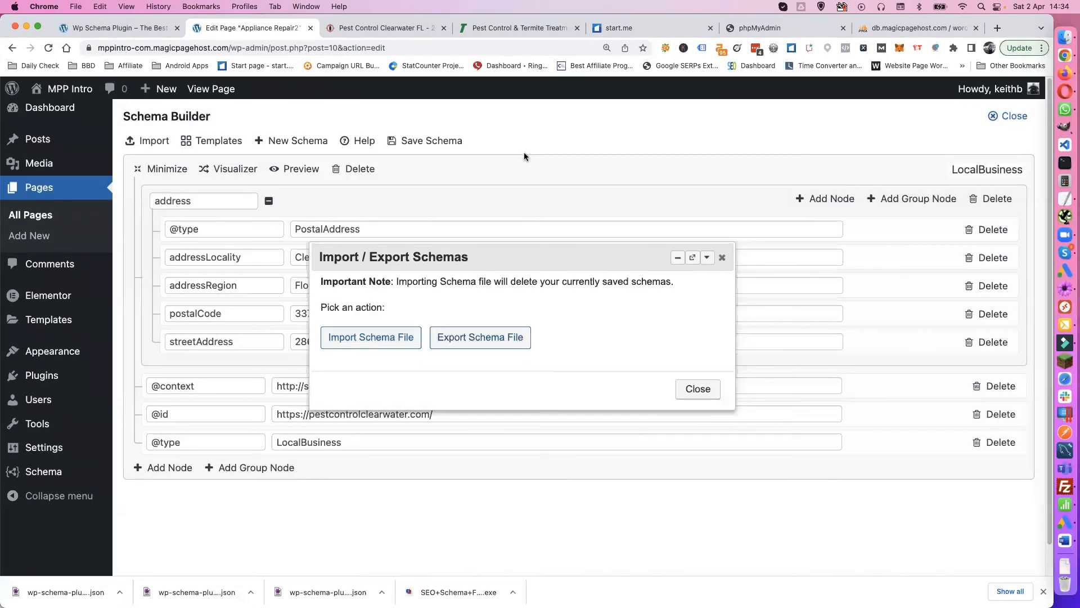
left_click(382, 339)
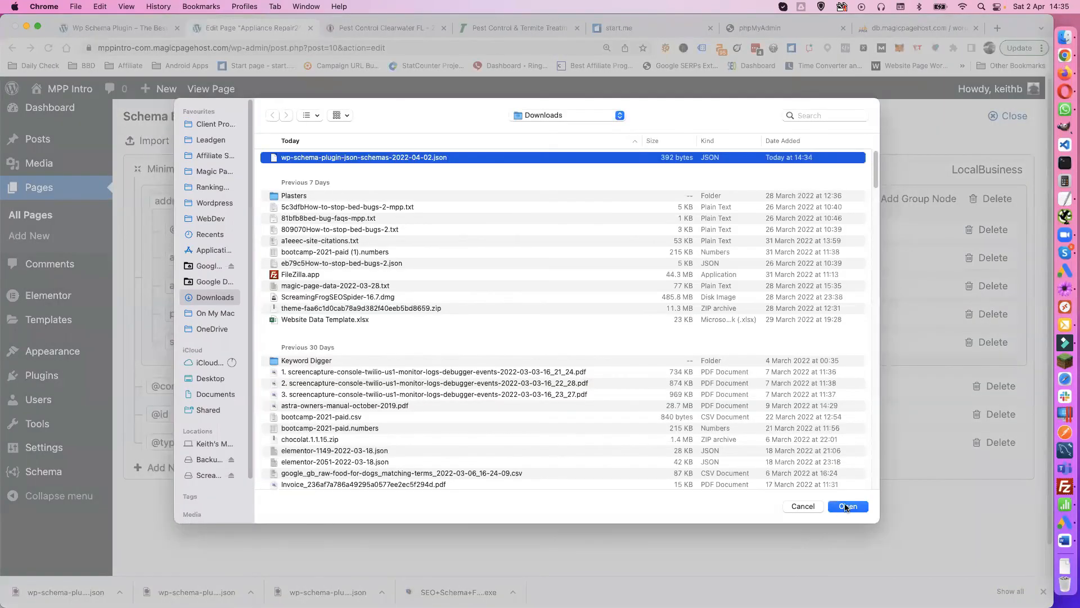
left_click(846, 506)
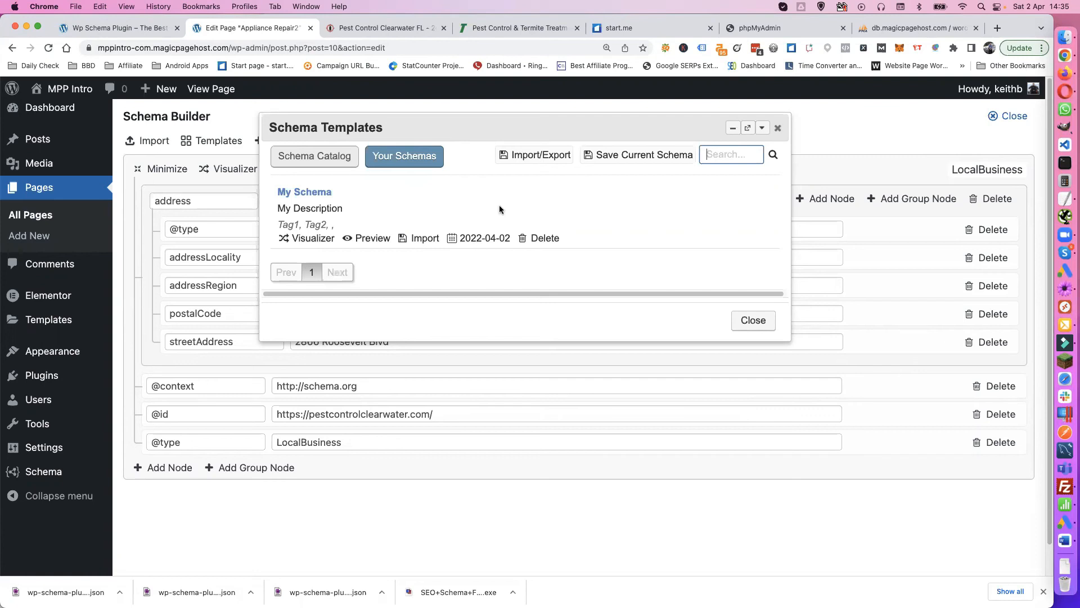
Review the schema import/export options, and look through the schema catalog and the personal schemas list.
left_click(530, 157)
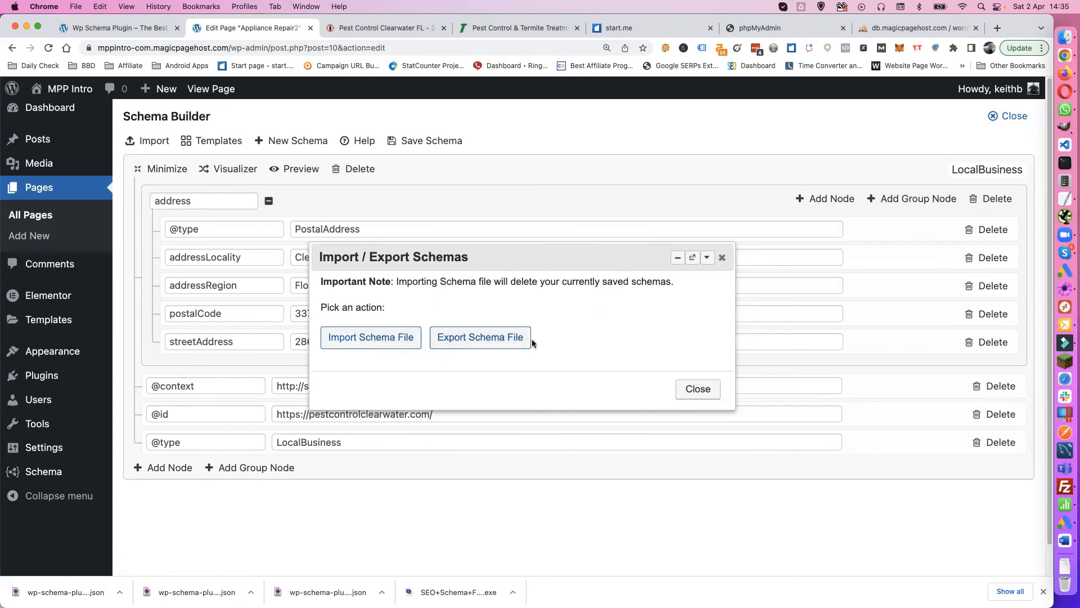
left_click(698, 388)
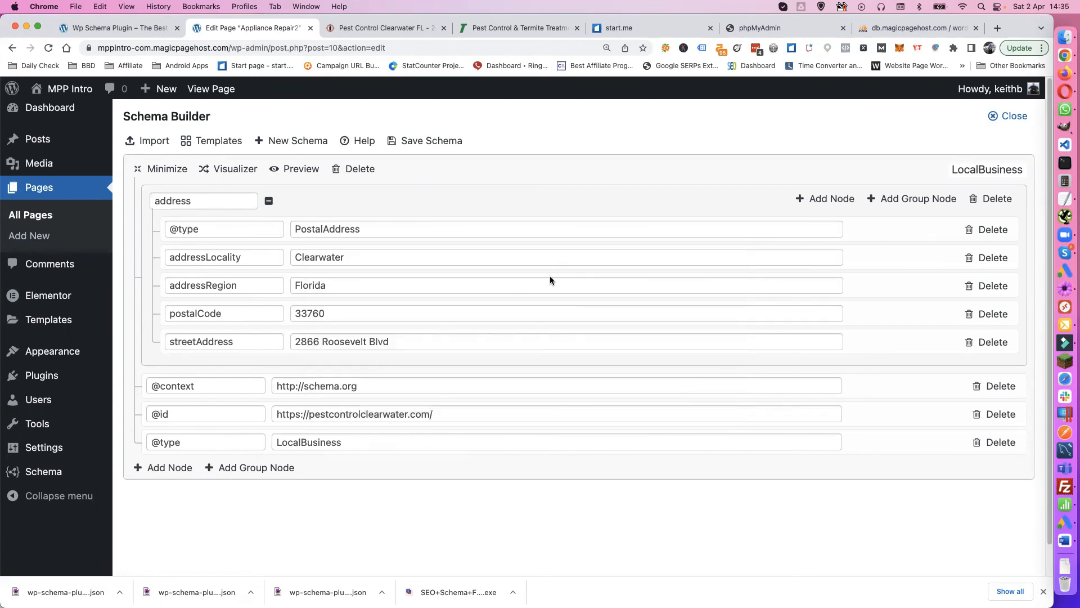
left_click(194, 143)
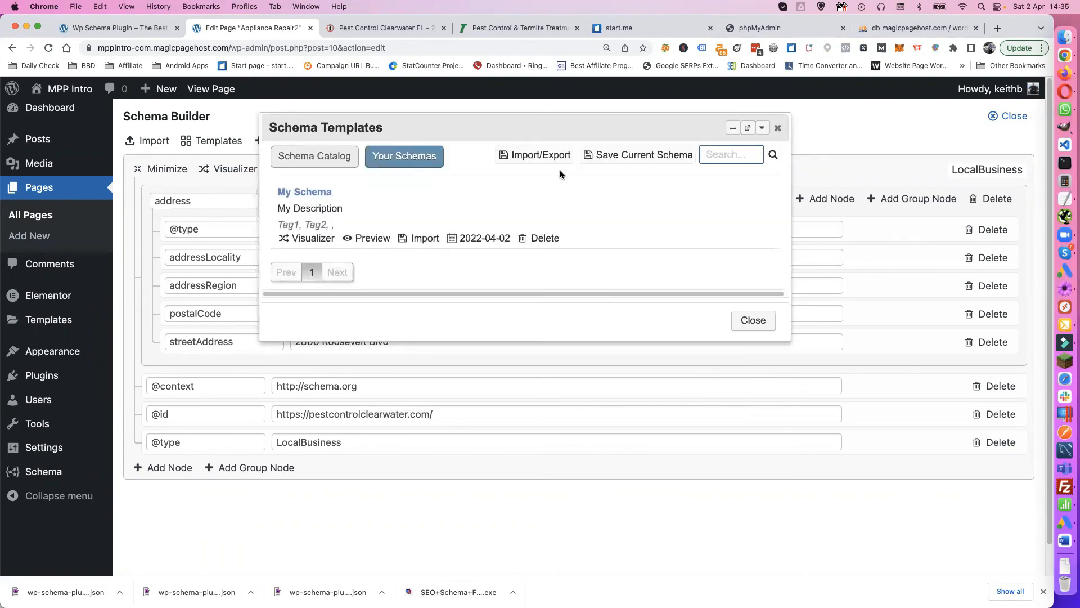
left_click(309, 157)
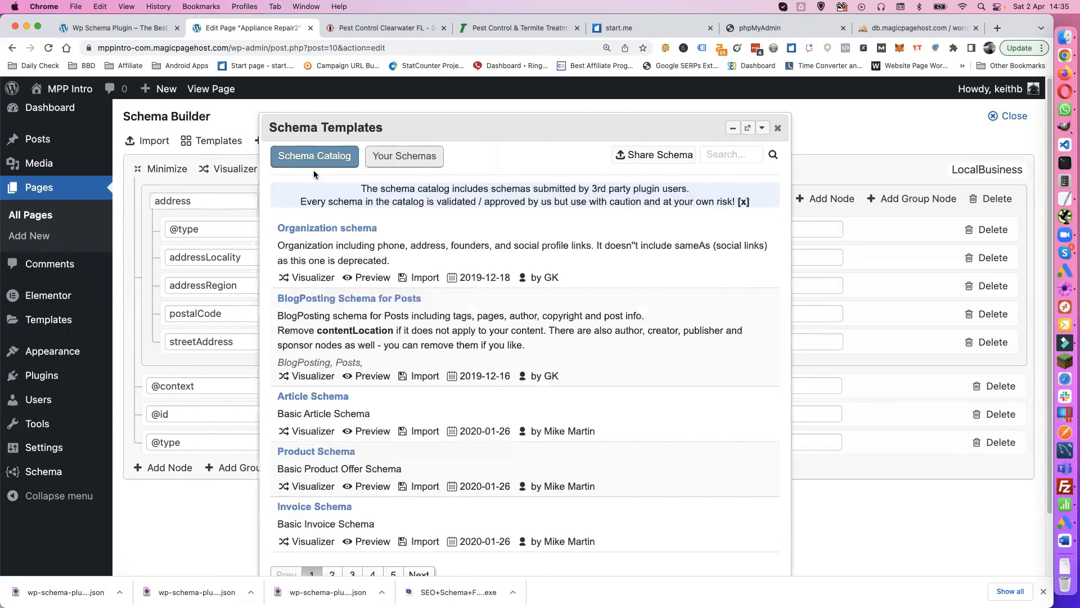
left_click(404, 159)
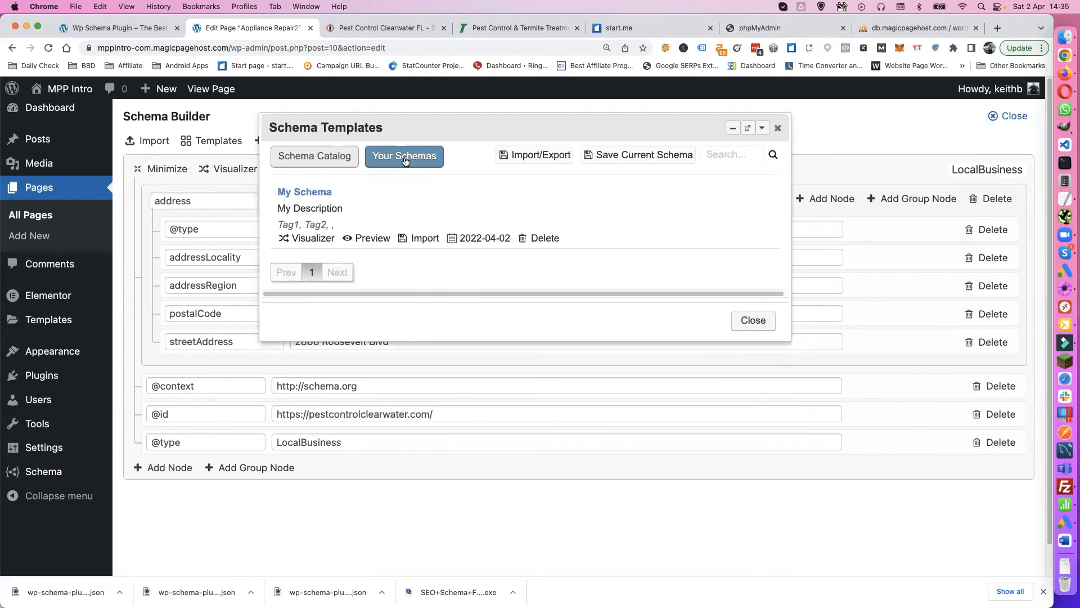
left_click(321, 159)
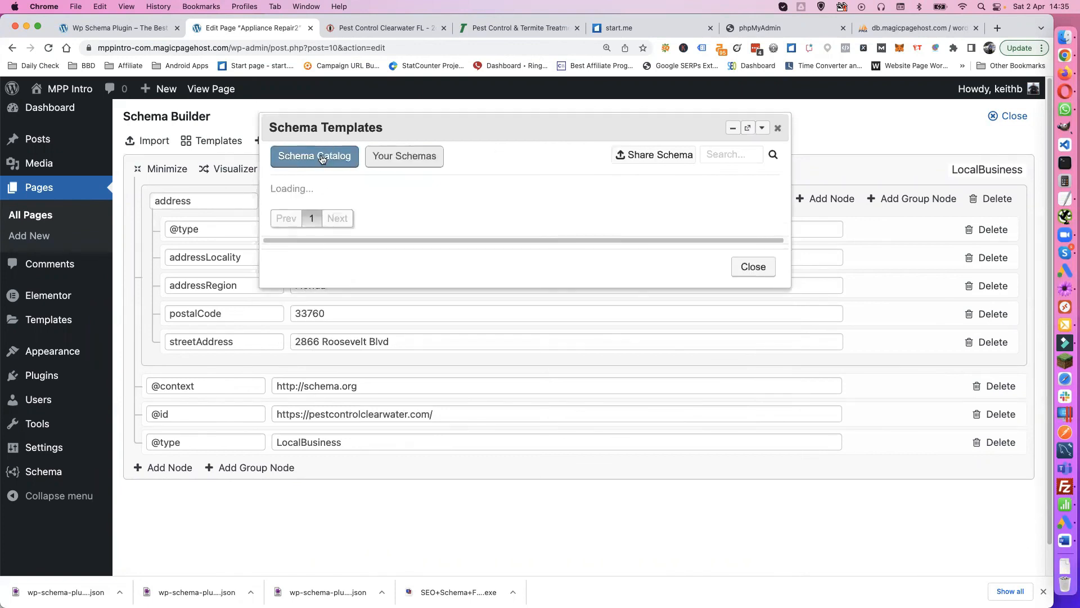